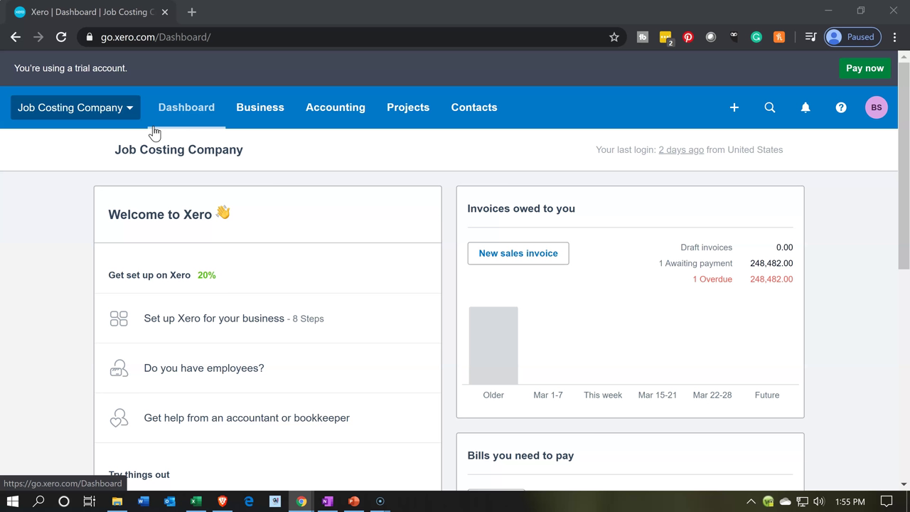
- Open the Customer 1 – 15 project from All projects to its Tasks & expenses page
{"action": "left_click", "coordinate": [400, 107]}
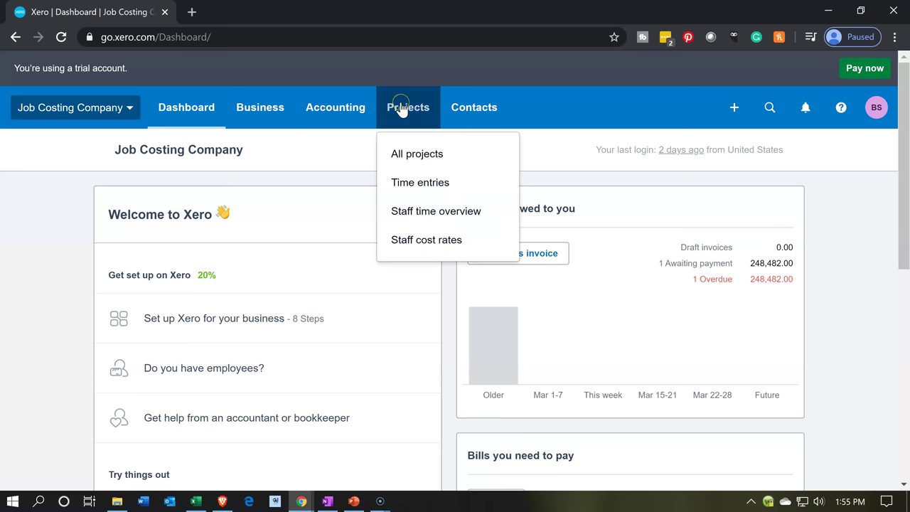
{"action": "left_click", "coordinate": [415, 155]}
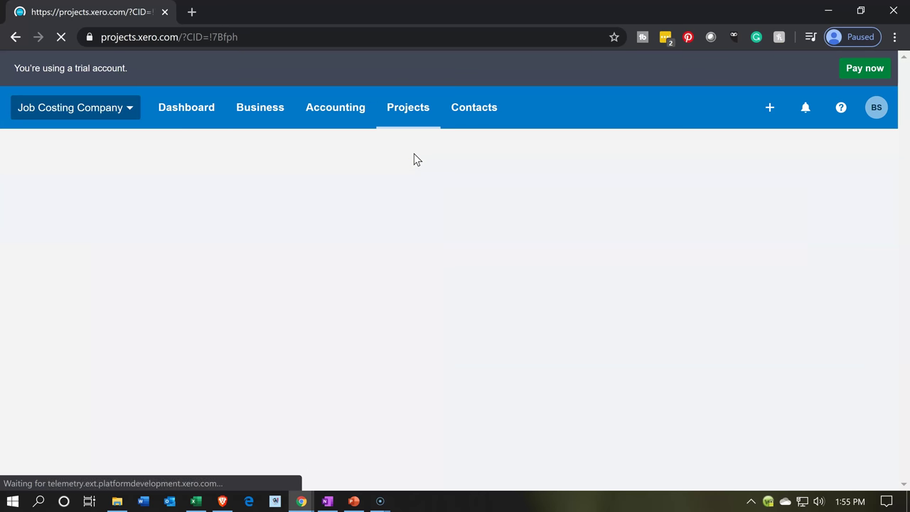
{"action": "left_click", "coordinate": [214, 293]}
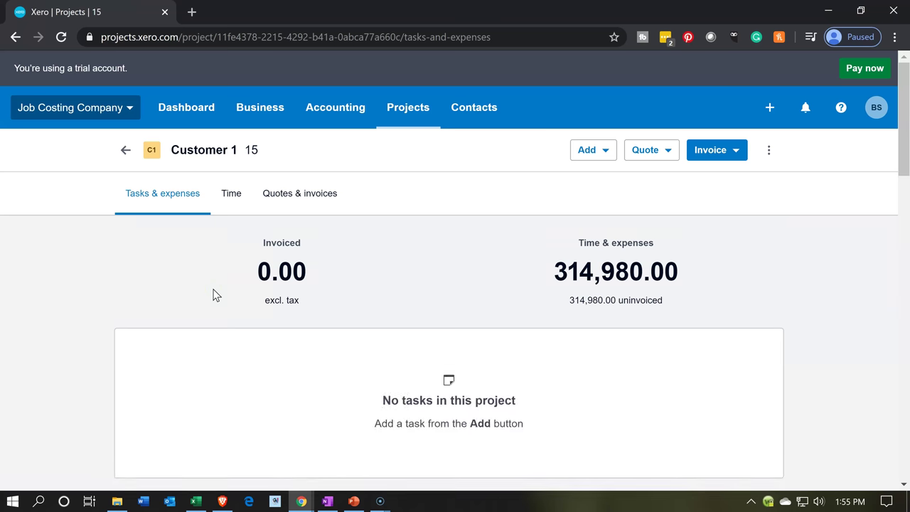
{"action": "left_click", "coordinate": [301, 204]}
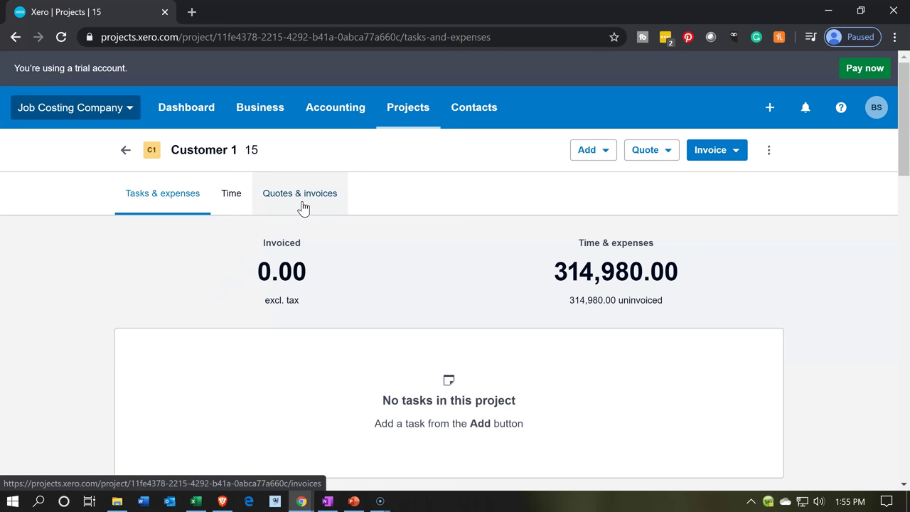
{"action": "scroll", "coordinate": [189, 339], "scroll_direction": "down", "scroll_amount": 1}
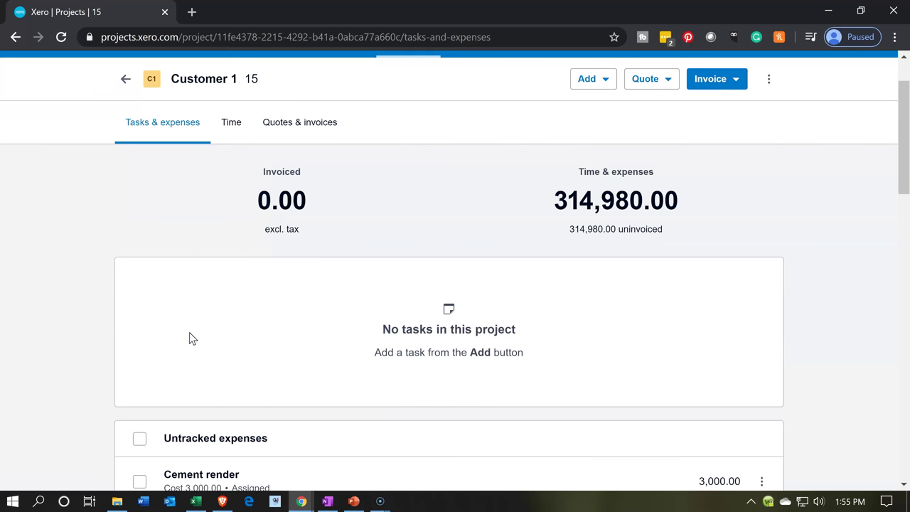
{"action": "scroll", "coordinate": [189, 331], "scroll_direction": "down", "scroll_amount": 2}
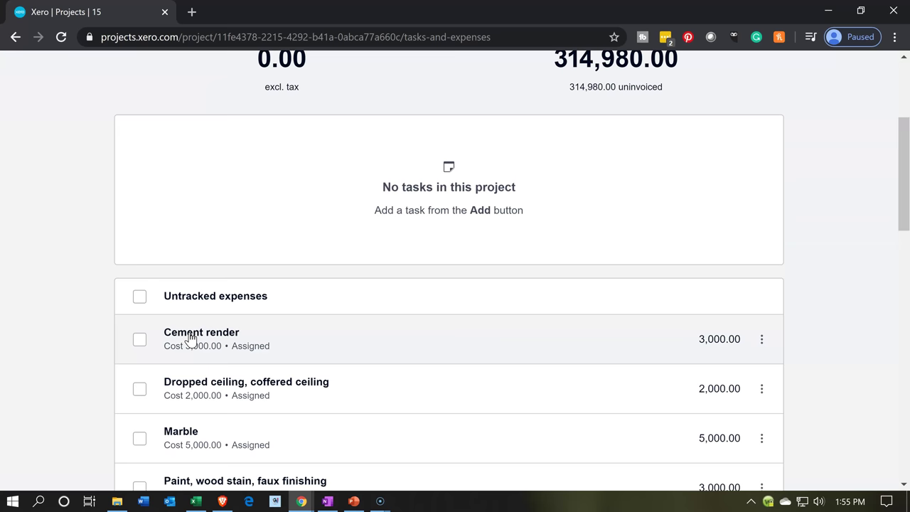
{"action": "scroll", "coordinate": [189, 339], "scroll_direction": "down", "scroll_amount": 2}
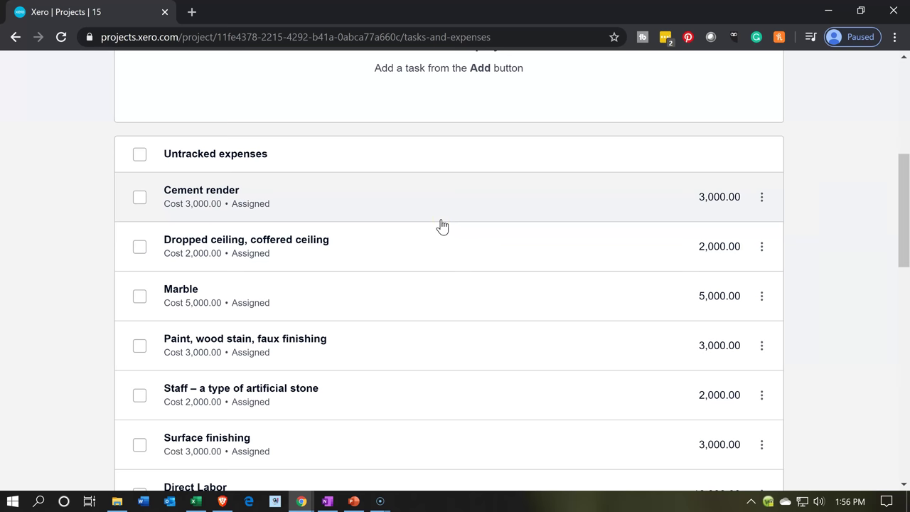
{"action": "left_click", "coordinate": [197, 503]}
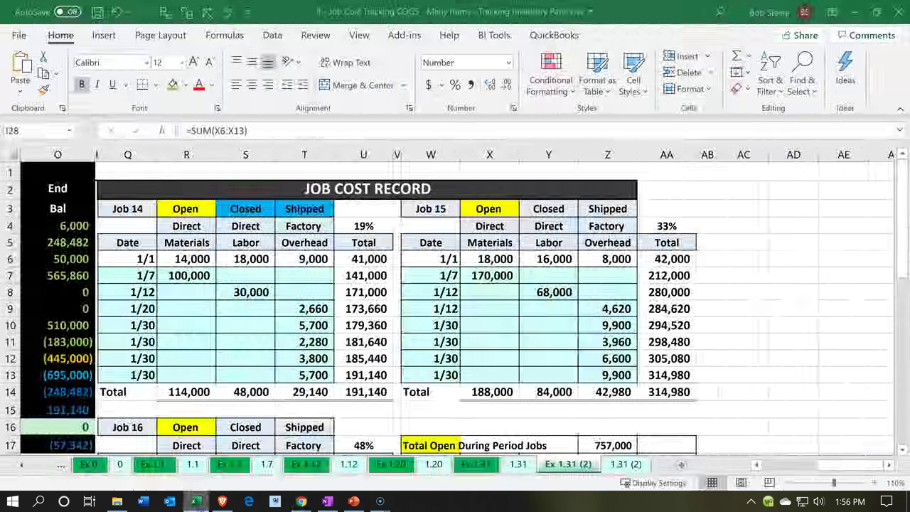
{"action": "left_click", "coordinate": [476, 242]}
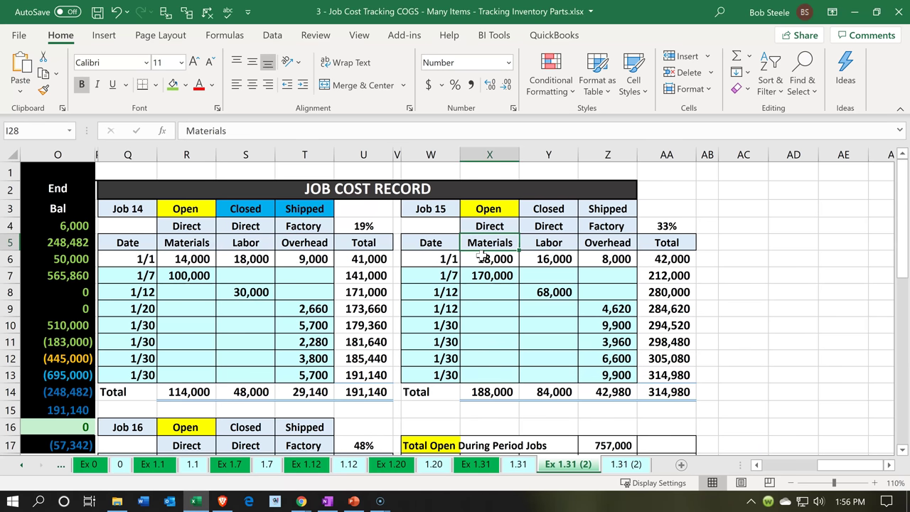
{"action": "key", "text": "Right"}
{"action": "key", "text": "Right"}
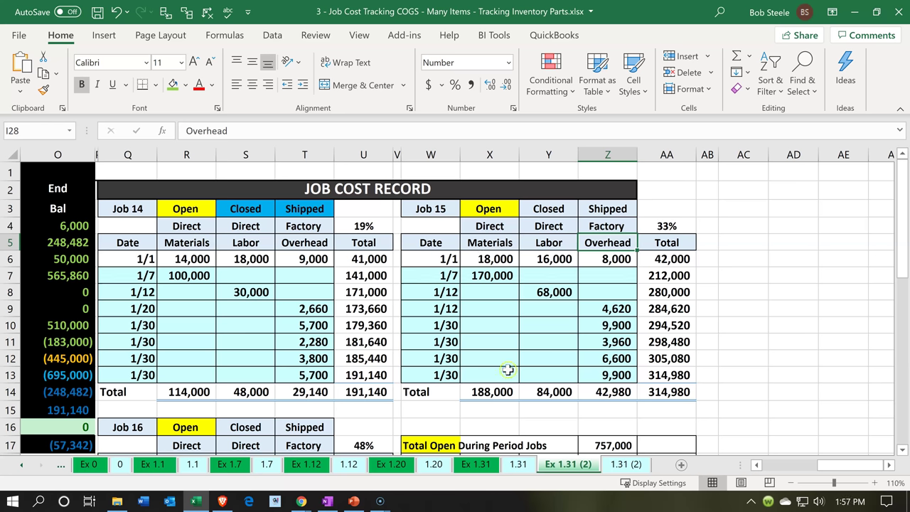
{"action": "left_click", "coordinate": [492, 388]}
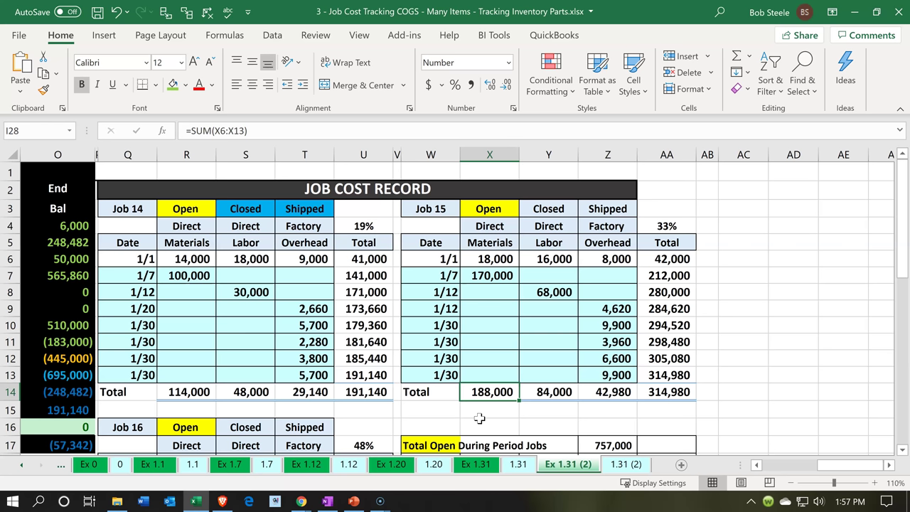
{"action": "left_click", "coordinate": [554, 395]}
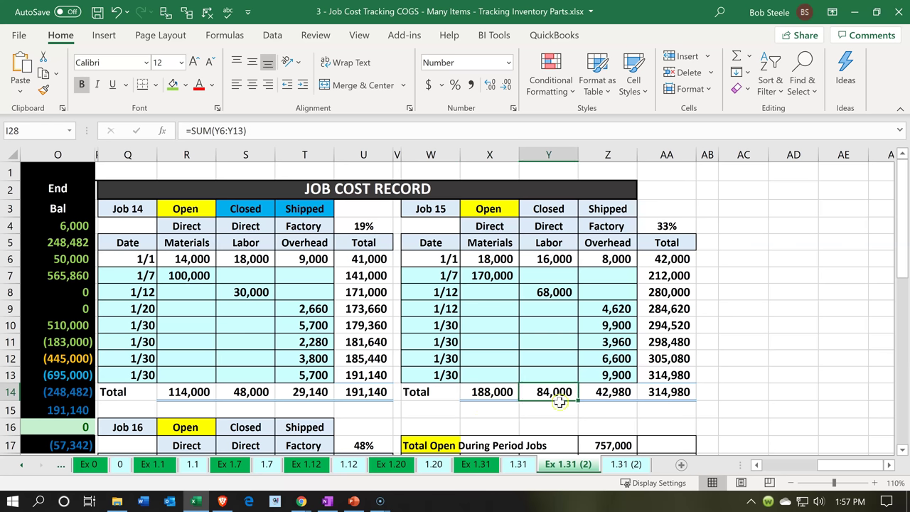
{"action": "left_click", "coordinate": [195, 501]}
{"action": "scroll", "coordinate": [441, 374], "scroll_direction": "up", "scroll_amount": 5}
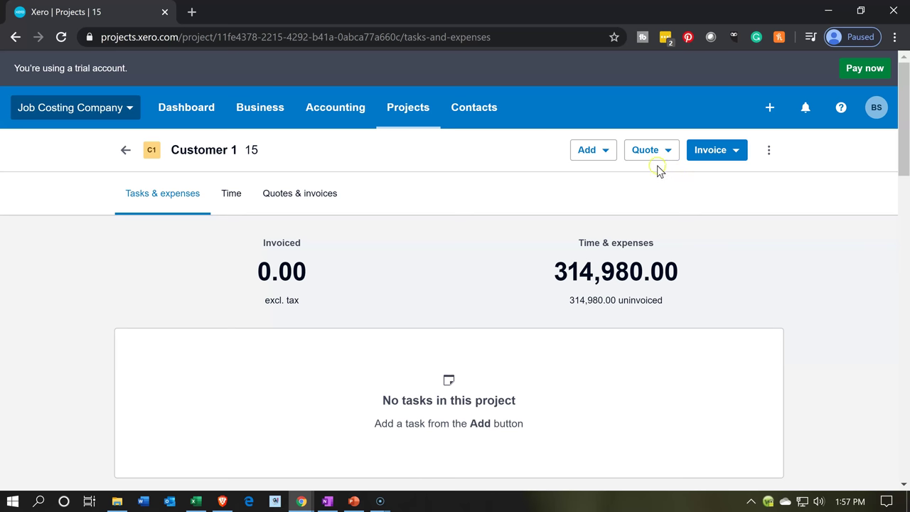
- Start a new estimated expense named Direct Materials Estimate
{"action": "left_click", "coordinate": [606, 154]}
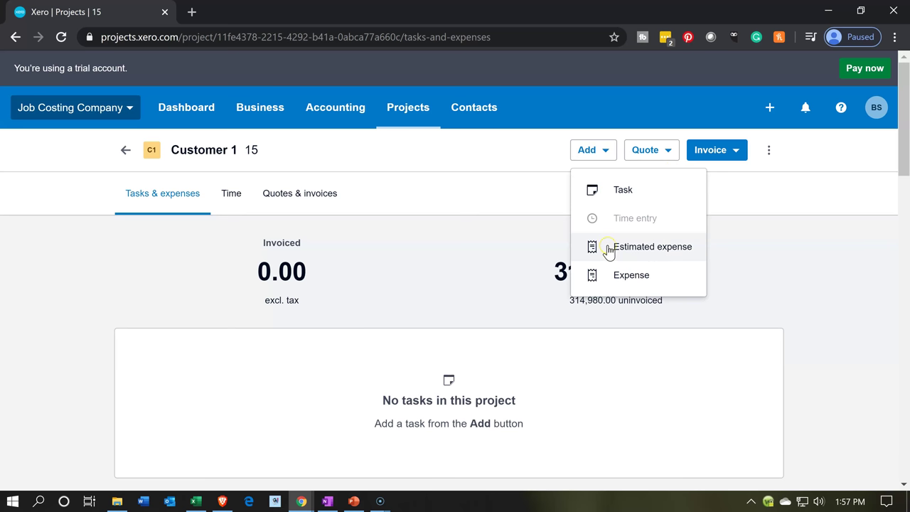
{"action": "left_click", "coordinate": [608, 249]}
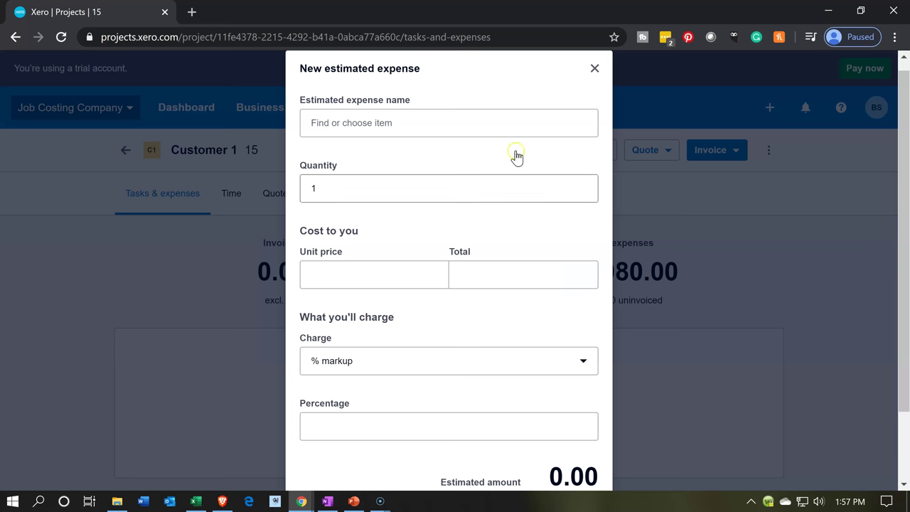
{"action": "left_click", "coordinate": [358, 153]}
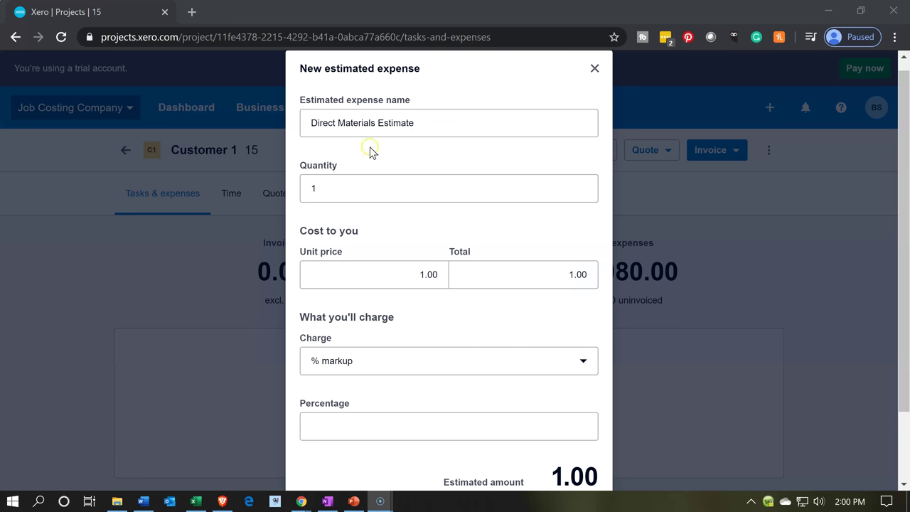
{"action": "left_click", "coordinate": [430, 131]}
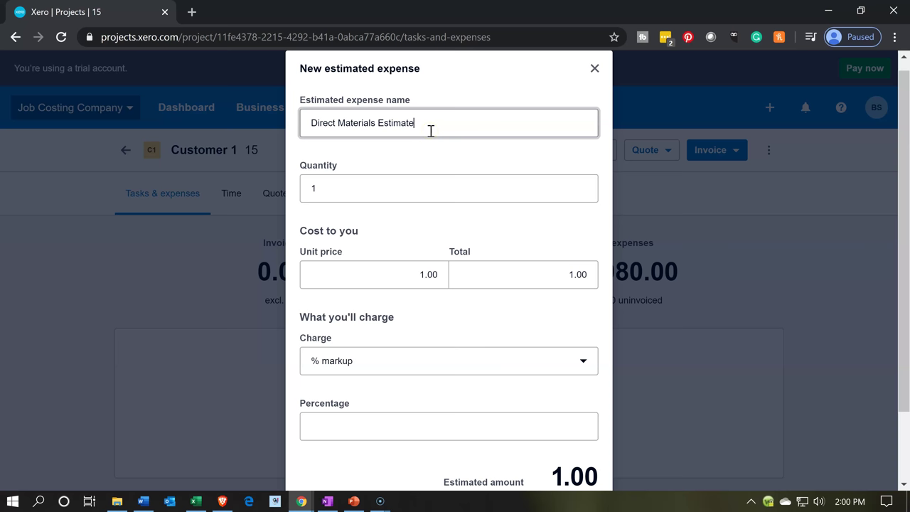
{"action": "key", "text": "Tab"}
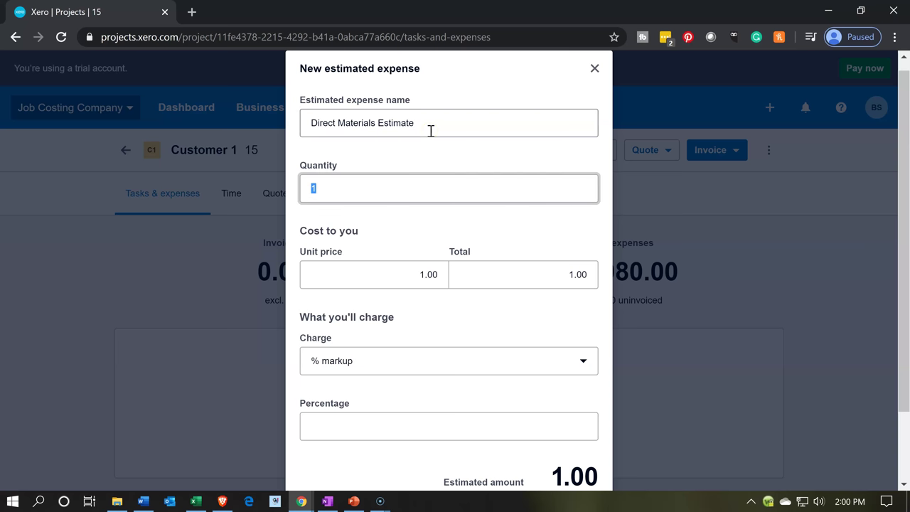
{"action": "key", "text": "Tab"}
- Check Job 15's materials total in the spreadsheet and enter a 180,000.00 unit price
{"action": "left_click", "coordinate": [196, 501]}
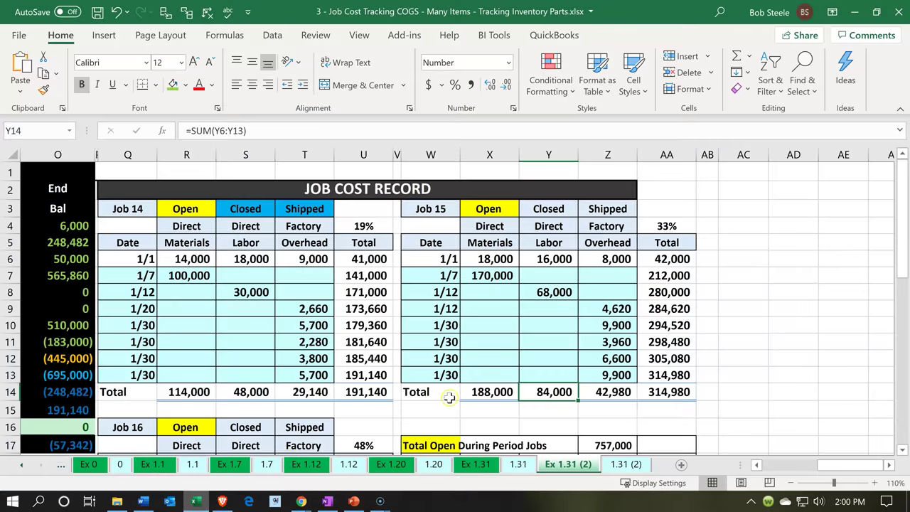
{"action": "left_click", "coordinate": [473, 396]}
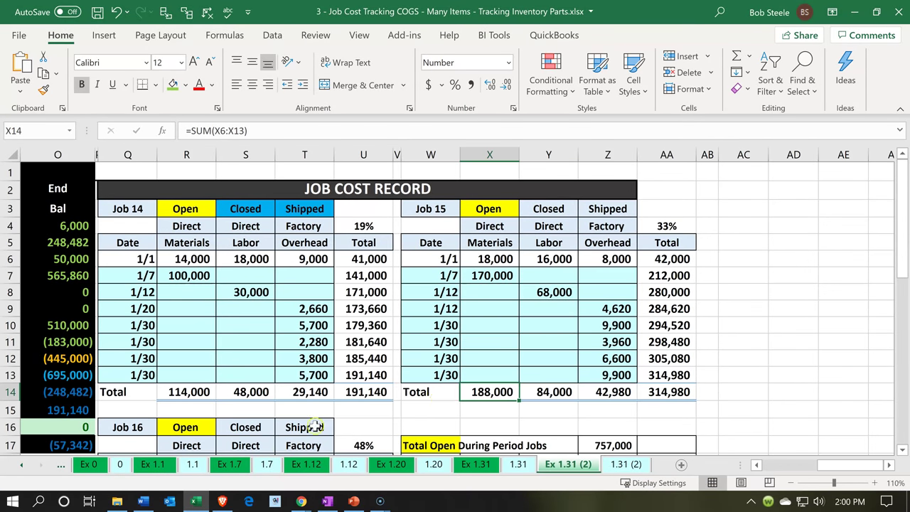
{"action": "left_click", "coordinate": [197, 499]}
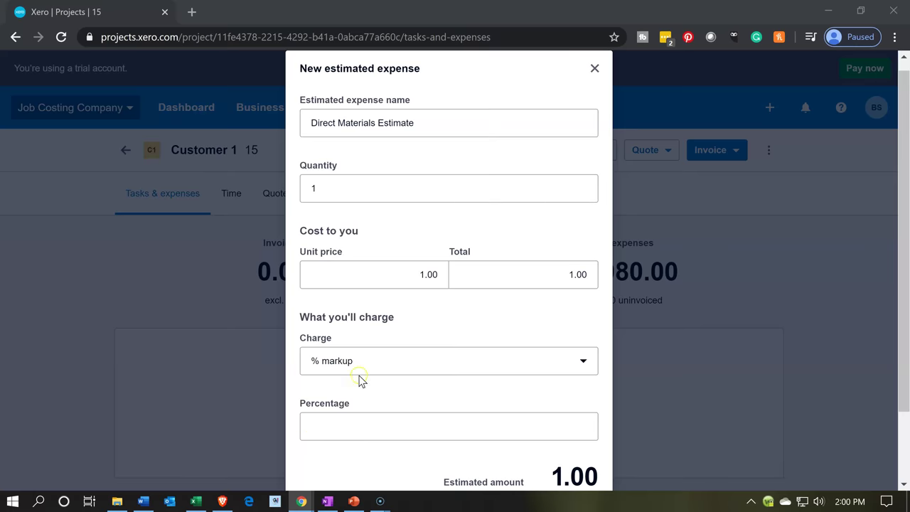
{"action": "left_click", "coordinate": [409, 277]}
{"action": "type", "text": "1"}
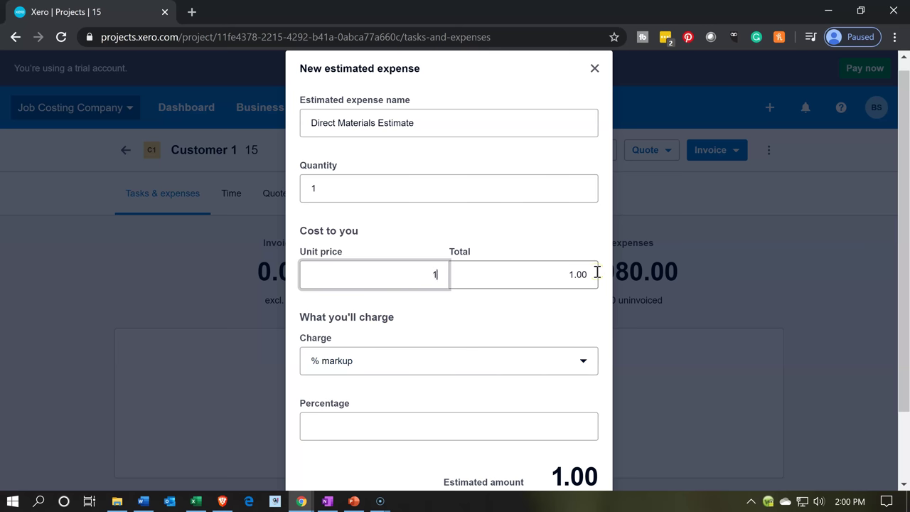
{"action": "type", "text": "80,000"}
{"action": "key", "text": "Tab"}
{"action": "key", "text": "Tab"}
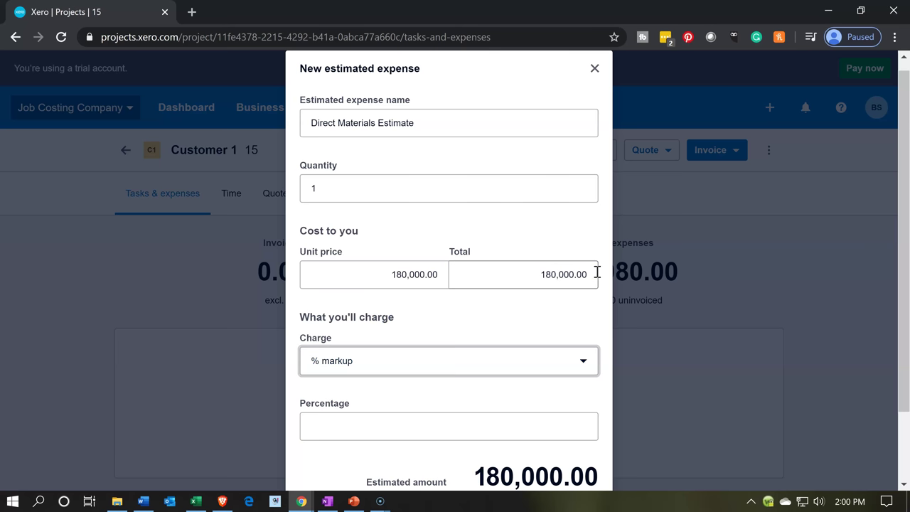
- Keep % markup as the charge type and save, starting another estimated expense
{"action": "left_click", "coordinate": [542, 369]}
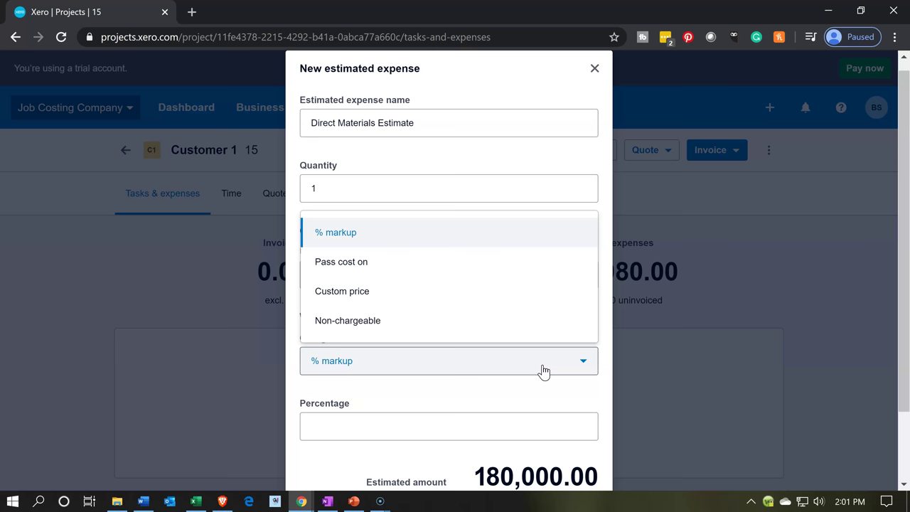
{"action": "left_click", "coordinate": [442, 274]}
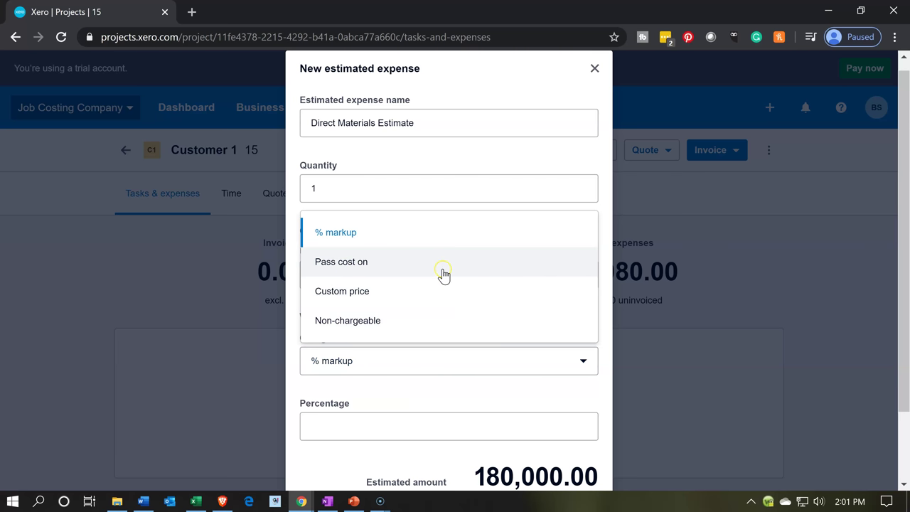
{"action": "left_click", "coordinate": [431, 396]}
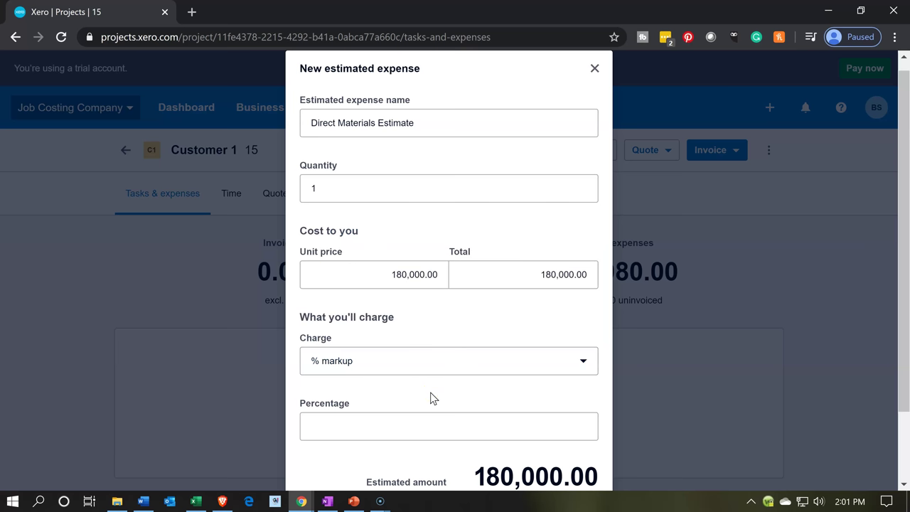
{"action": "left_click", "coordinate": [402, 324]}
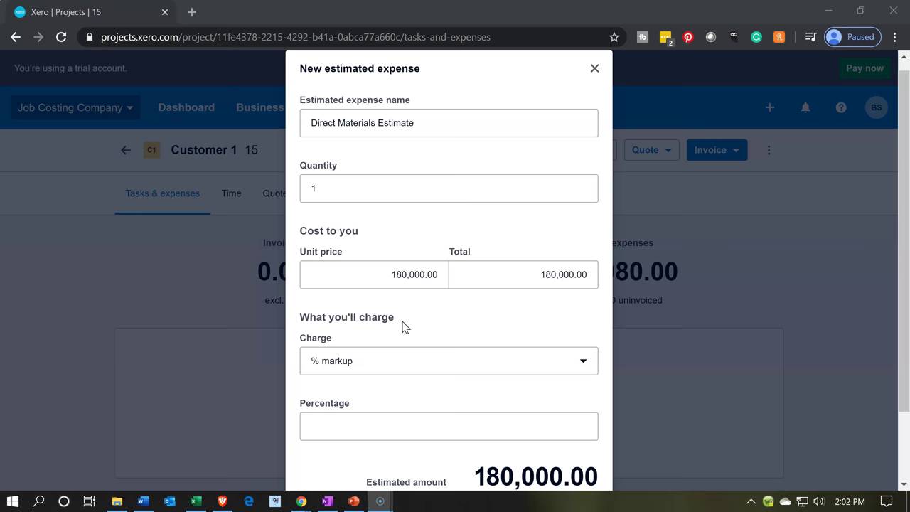
{"action": "scroll", "coordinate": [403, 326], "scroll_direction": "down", "scroll_amount": 1}
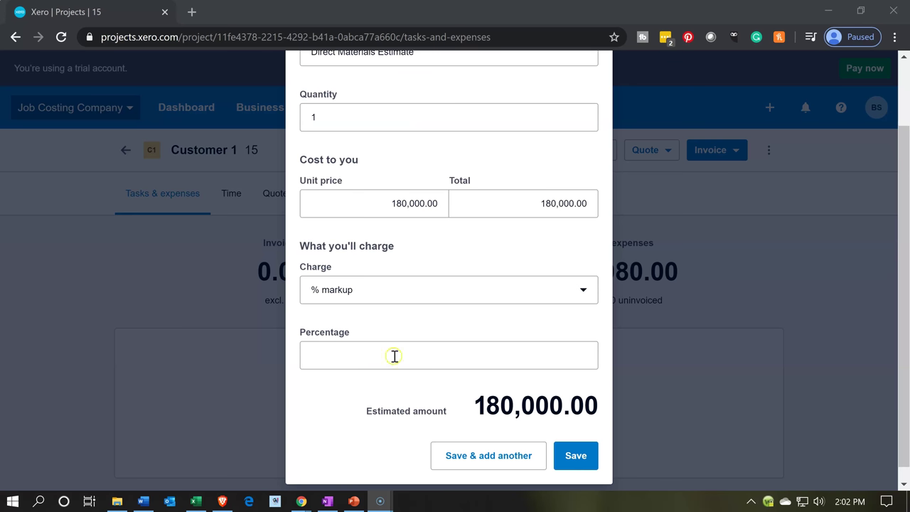
{"action": "left_click", "coordinate": [497, 461]}
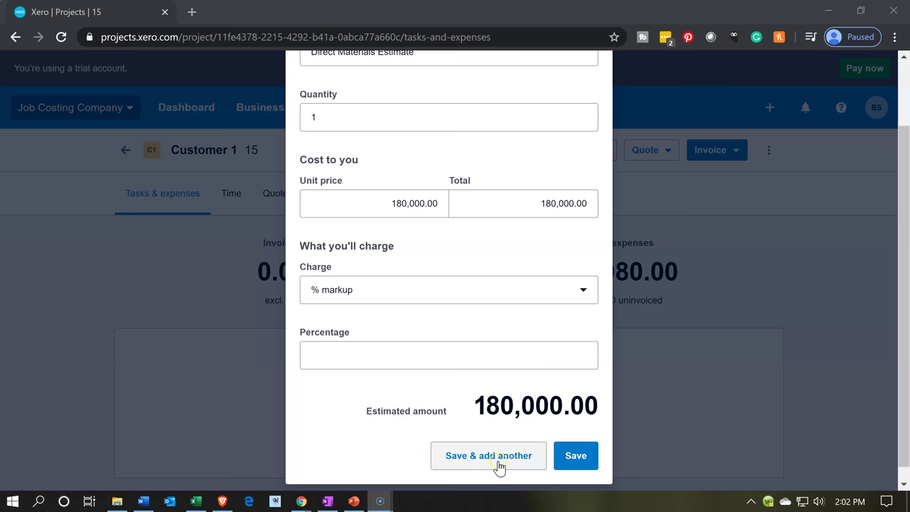
{"action": "left_click", "coordinate": [499, 463]}
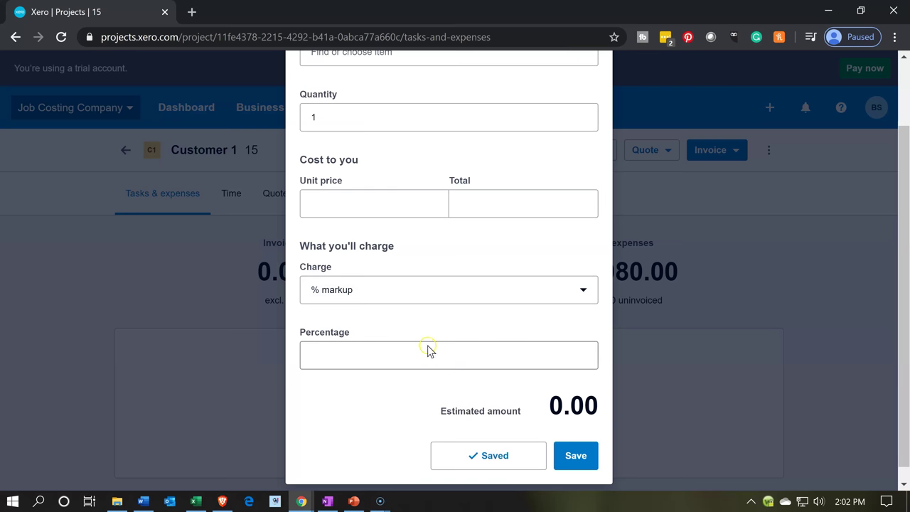
- Name the next estimated expense Direct Labor Estimate
{"action": "scroll", "coordinate": [426, 345], "scroll_direction": "up", "scroll_amount": 1}
{"action": "left_click", "coordinate": [357, 116]}
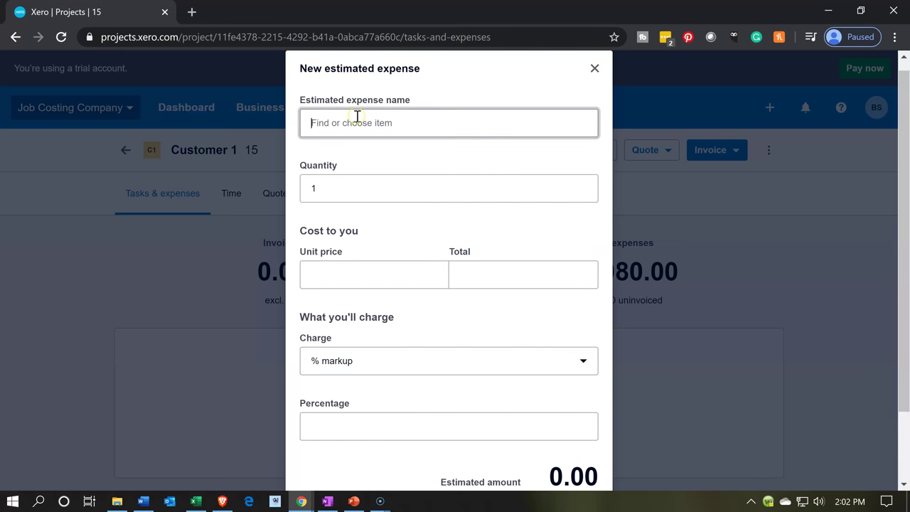
{"action": "type", "text": "Direct"}
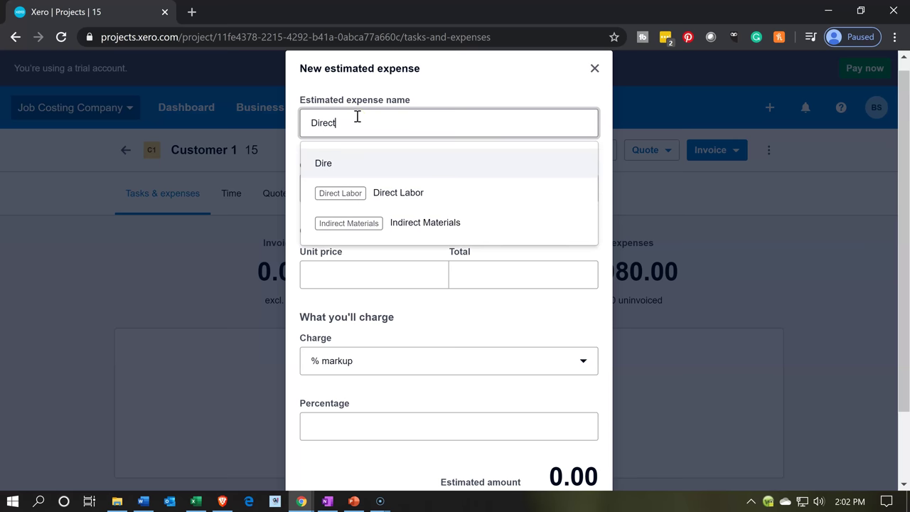
{"action": "type", "text": " Labor Estimate"}
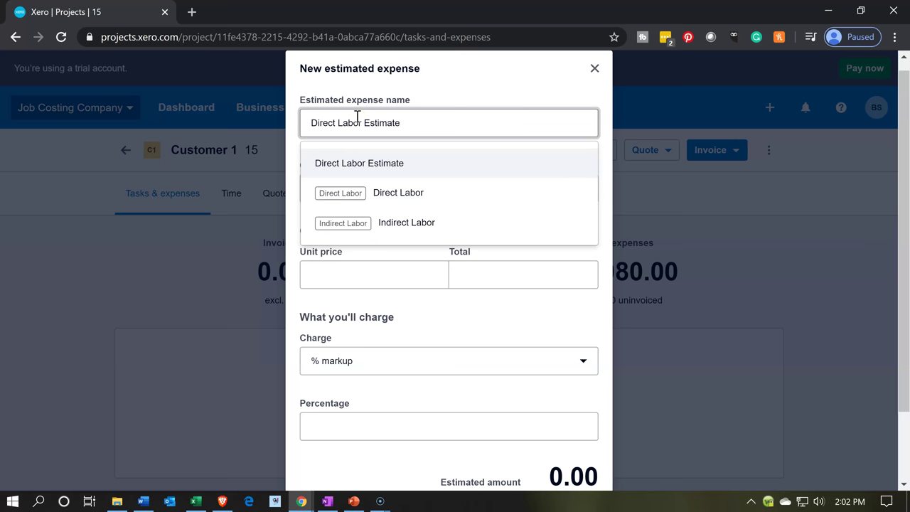
{"action": "key", "text": "Tab"}
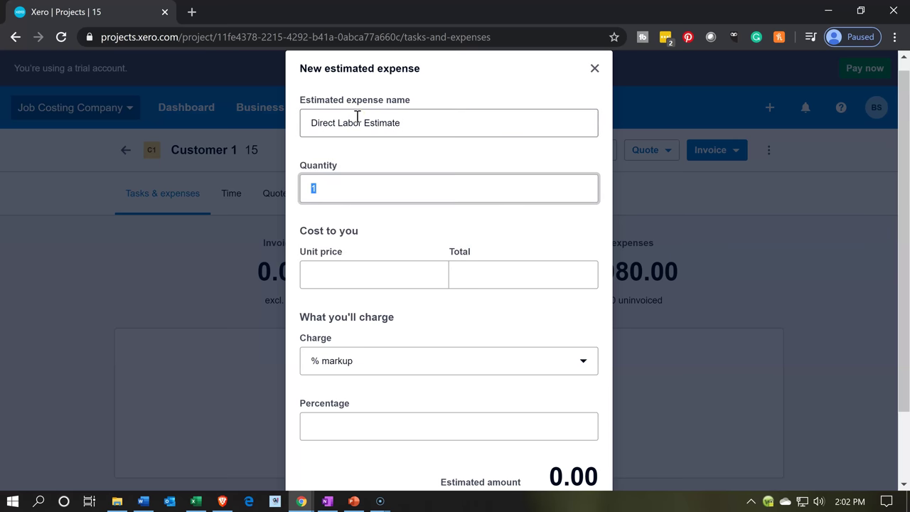
{"action": "key", "text": "Tab"}
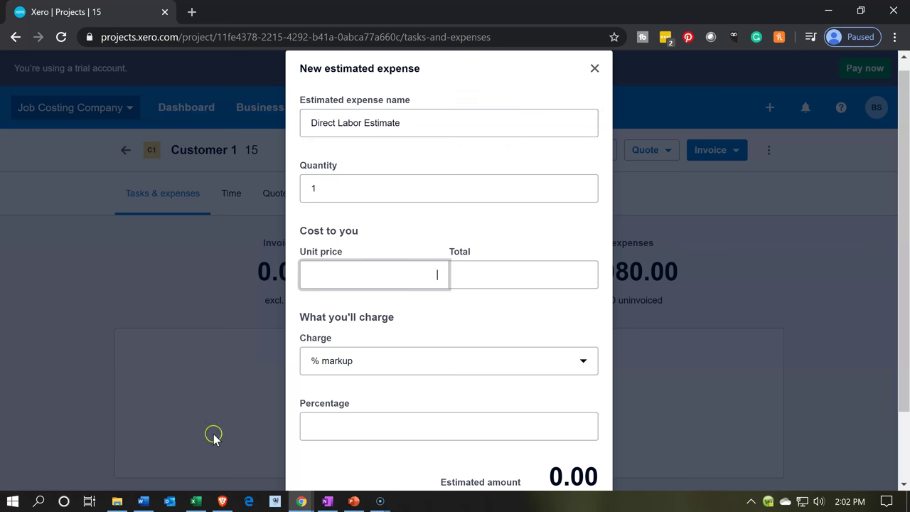
- Check job 15's direct labor total and save the estimate at 90,000, starting another
{"action": "left_click", "coordinate": [196, 502]}
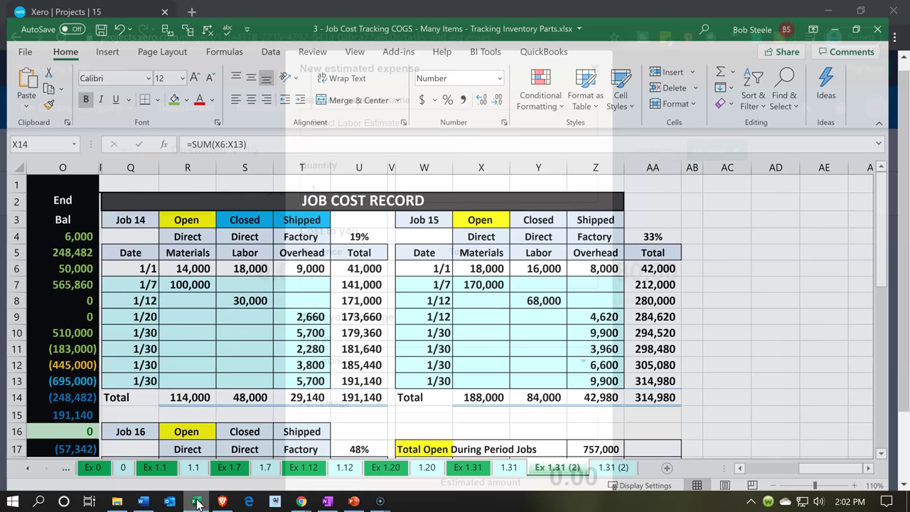
{"action": "left_click", "coordinate": [548, 391]}
{"action": "left_click", "coordinate": [301, 501]}
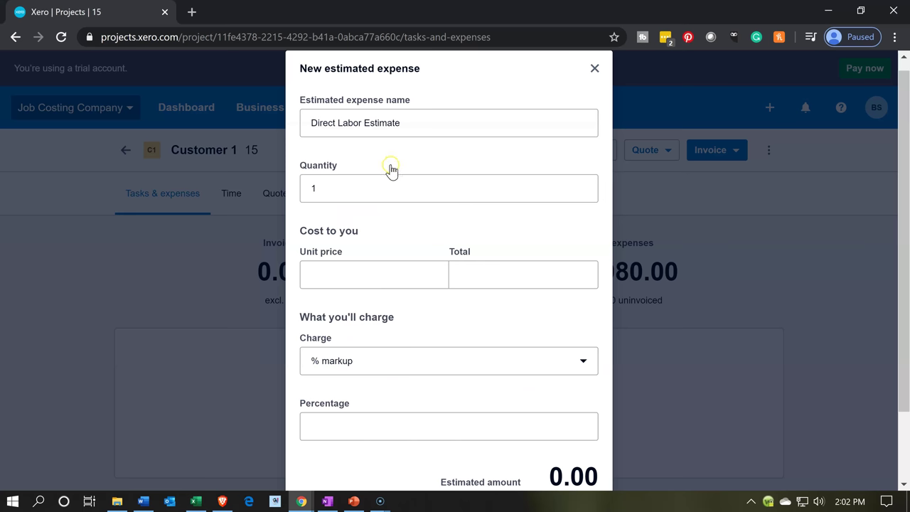
{"action": "left_click", "coordinate": [368, 191]}
{"action": "key", "text": "Tab"}
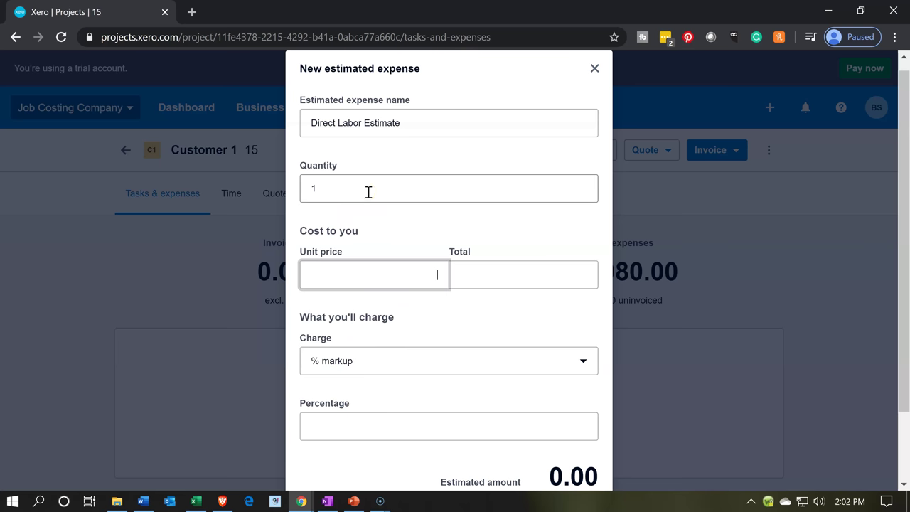
{"action": "type", "text": "90,000"}
{"action": "key", "text": "Tab"}
{"action": "key", "text": "Tab"}
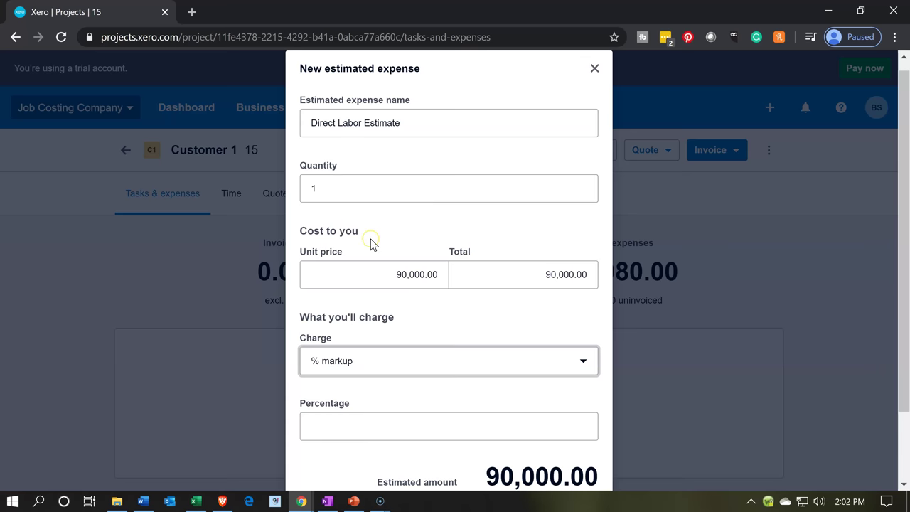
{"action": "scroll", "coordinate": [370, 235], "scroll_direction": "down", "scroll_amount": 1}
{"action": "left_click", "coordinate": [478, 461]}
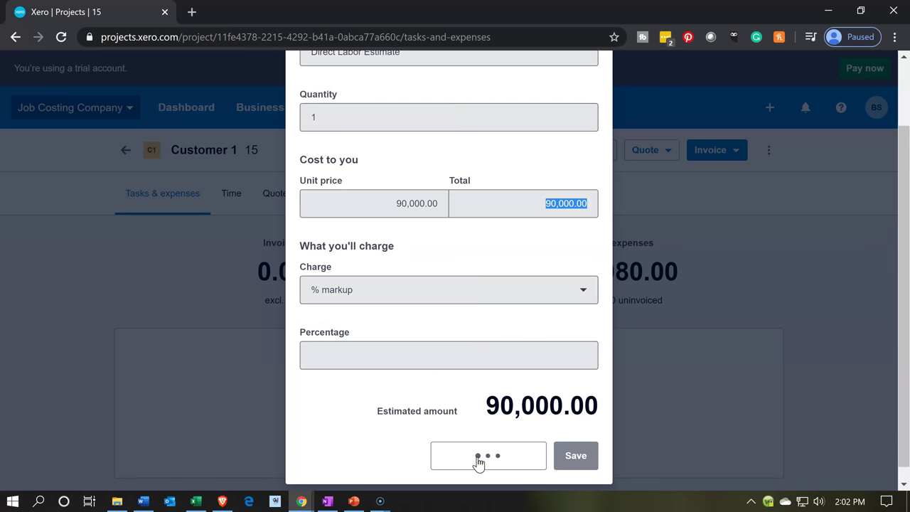
{"action": "left_click", "coordinate": [445, 436]}
- Save an Overhead Estimate at 40,000 unit price, matching job 15's factory overhead total
{"action": "left_click", "coordinate": [351, 122]}
{"action": "type", "text": "Overhea"}
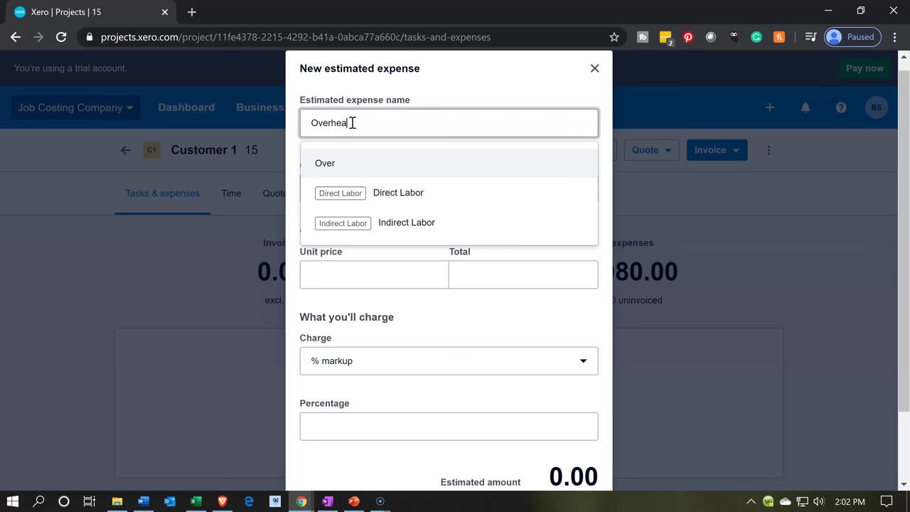
{"action": "type", "text": "d Estimate"}
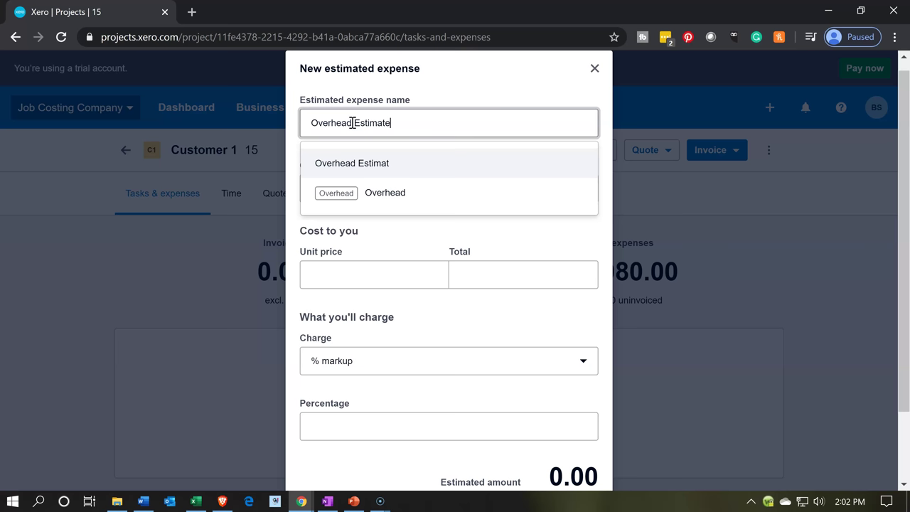
{"action": "key", "text": "Tab"}
{"action": "key", "text": "Tab"}
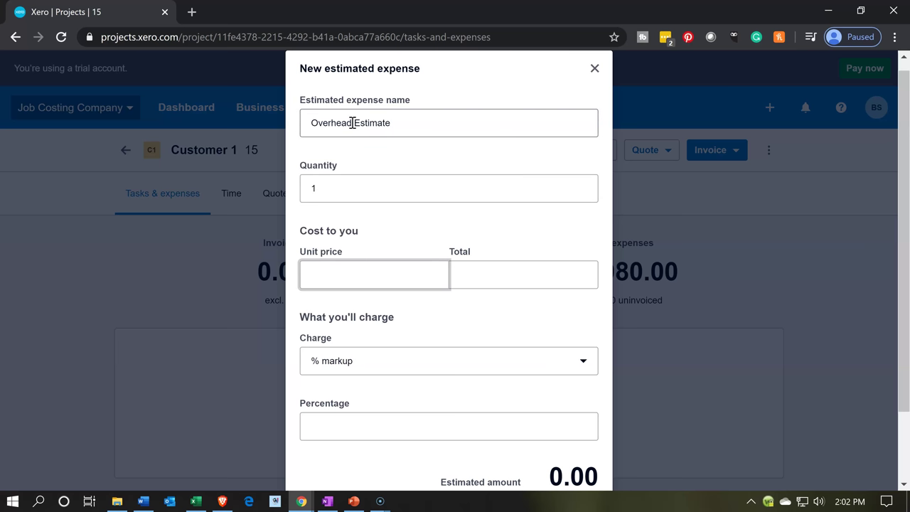
{"action": "left_click", "coordinate": [196, 501]}
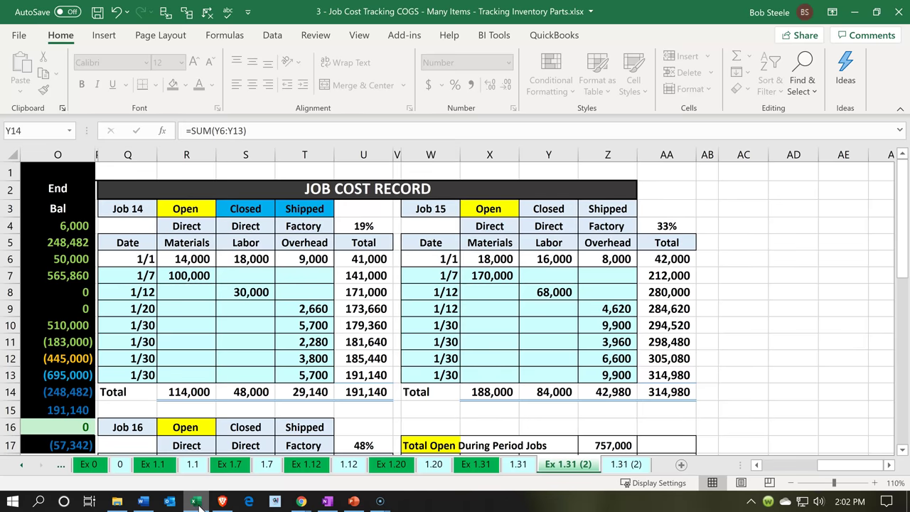
{"action": "left_click", "coordinate": [603, 391]}
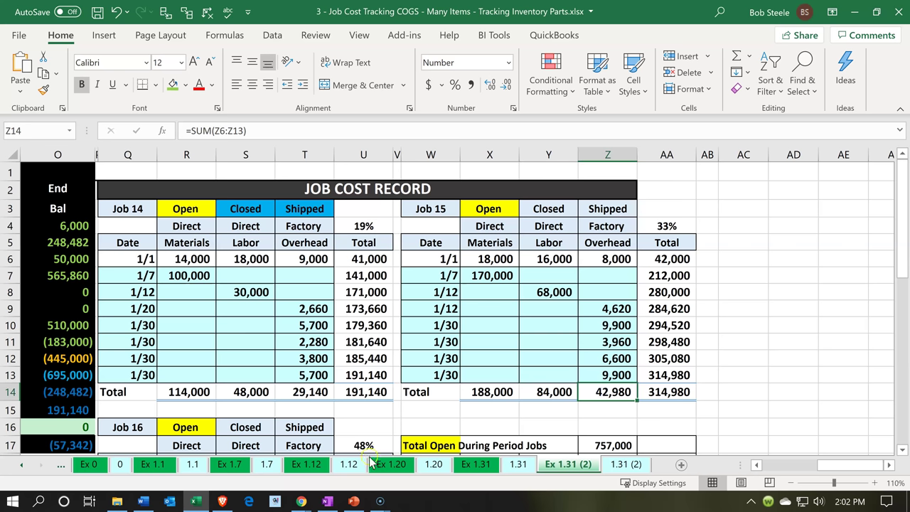
{"action": "left_click", "coordinate": [197, 502]}
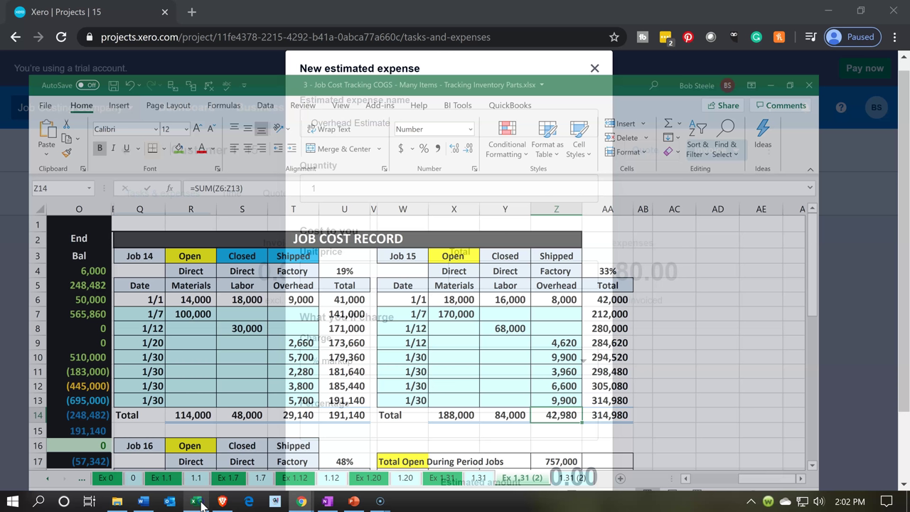
{"action": "left_click", "coordinate": [417, 276]}
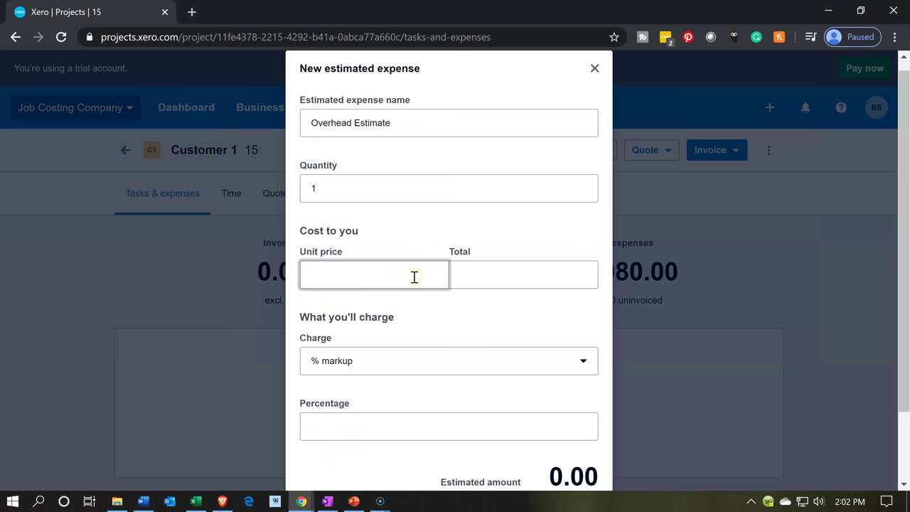
{"action": "type", "text": "40,0"}
{"action": "type", "text": "000"}
{"action": "key", "text": "Tab"}
{"action": "key", "text": "Tab"}
{"action": "scroll", "coordinate": [415, 277], "scroll_direction": "down", "scroll_amount": 2}
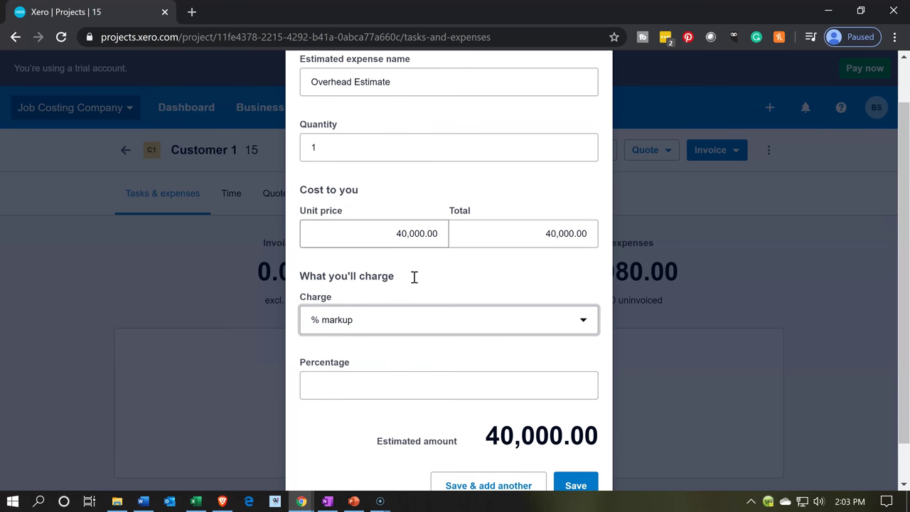
{"action": "left_click", "coordinate": [565, 456]}
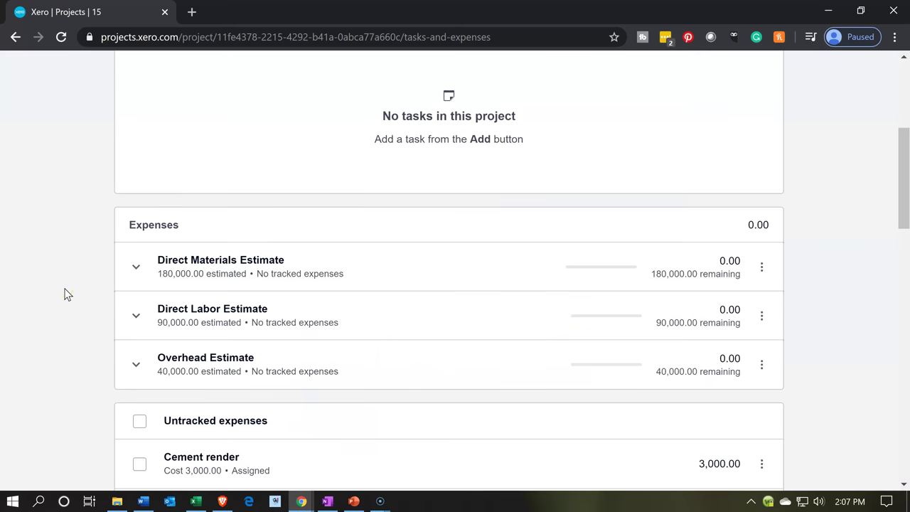
- Expand and collapse the Direct Materials Estimate row, then scroll down to Untracked expenses
{"action": "left_click", "coordinate": [137, 267]}
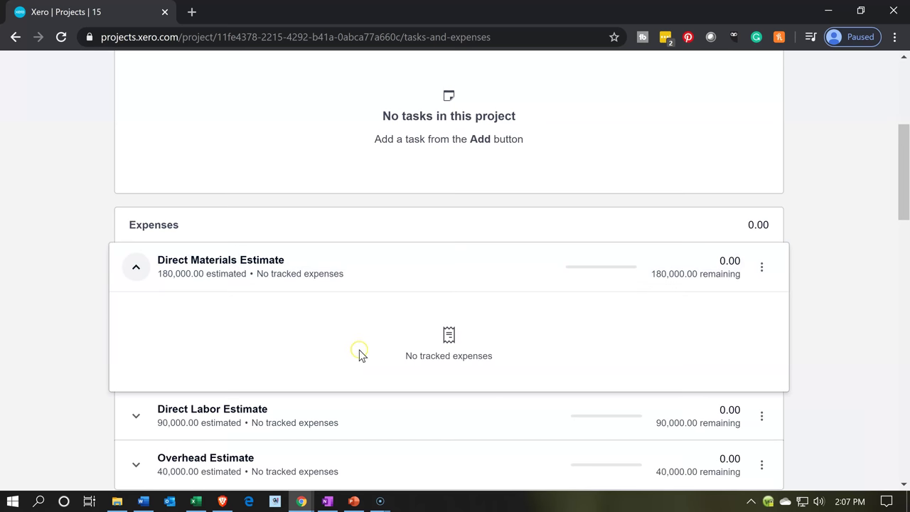
{"action": "left_click", "coordinate": [127, 278]}
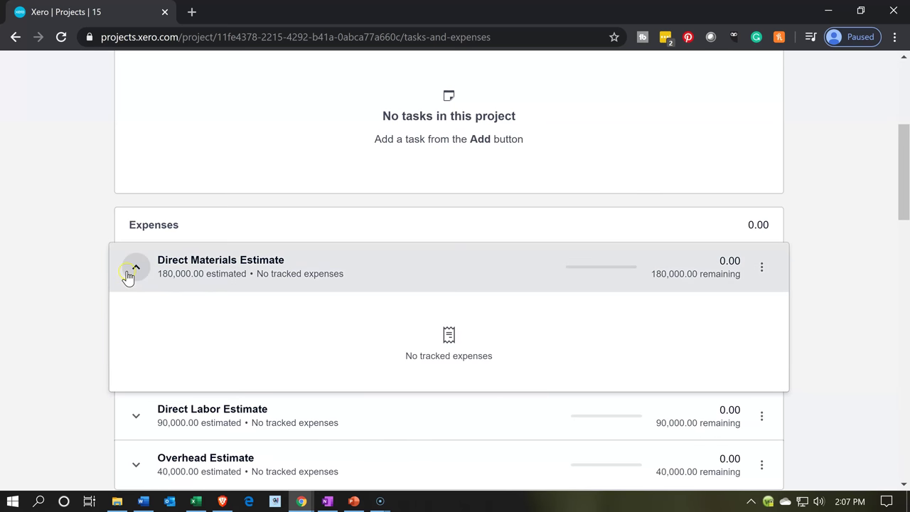
{"action": "scroll", "coordinate": [45, 341], "scroll_direction": "down", "scroll_amount": 1}
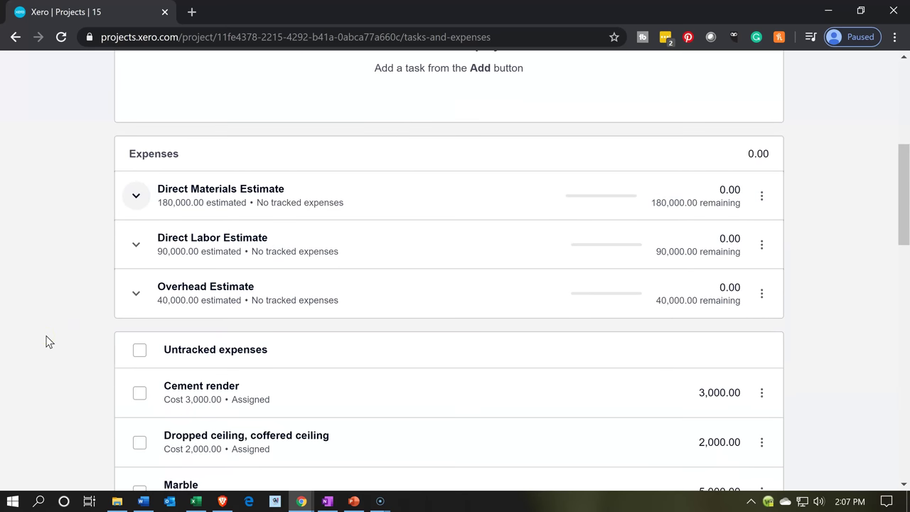
{"action": "scroll", "coordinate": [46, 341], "scroll_direction": "down", "scroll_amount": 2}
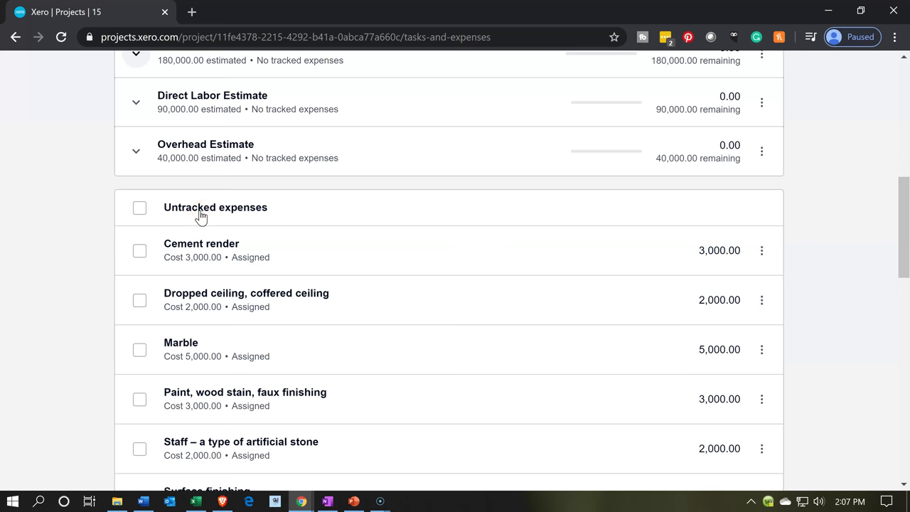
{"action": "left_click", "coordinate": [184, 224]}
{"action": "left_click", "coordinate": [762, 263]}
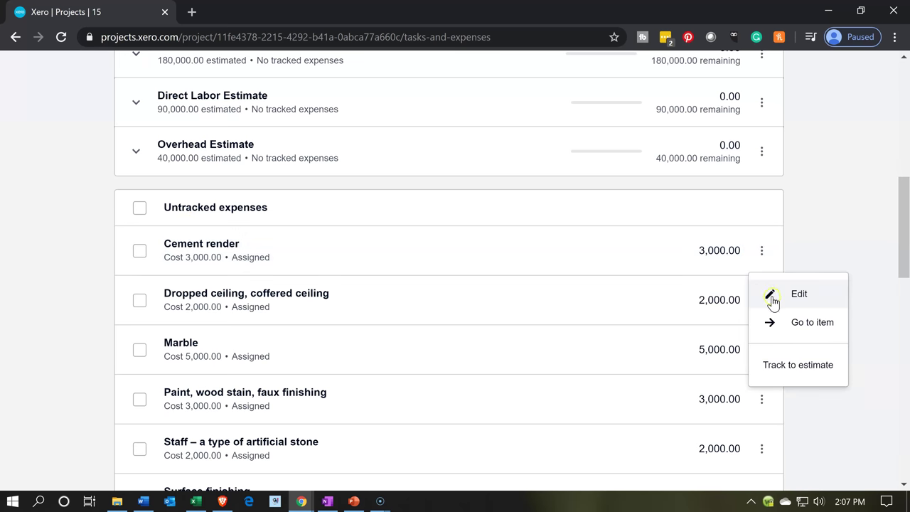
{"action": "left_click", "coordinate": [752, 297]}
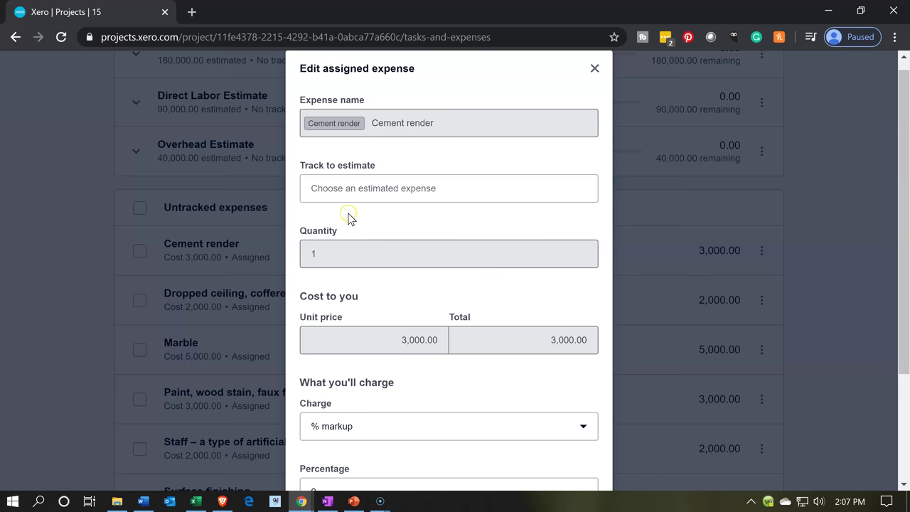
{"action": "left_click", "coordinate": [344, 189]}
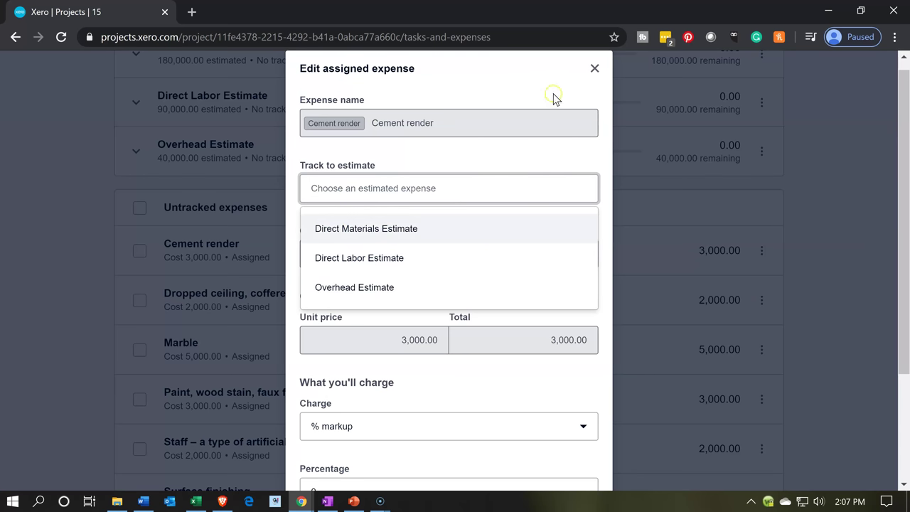
{"action": "left_click", "coordinate": [596, 71]}
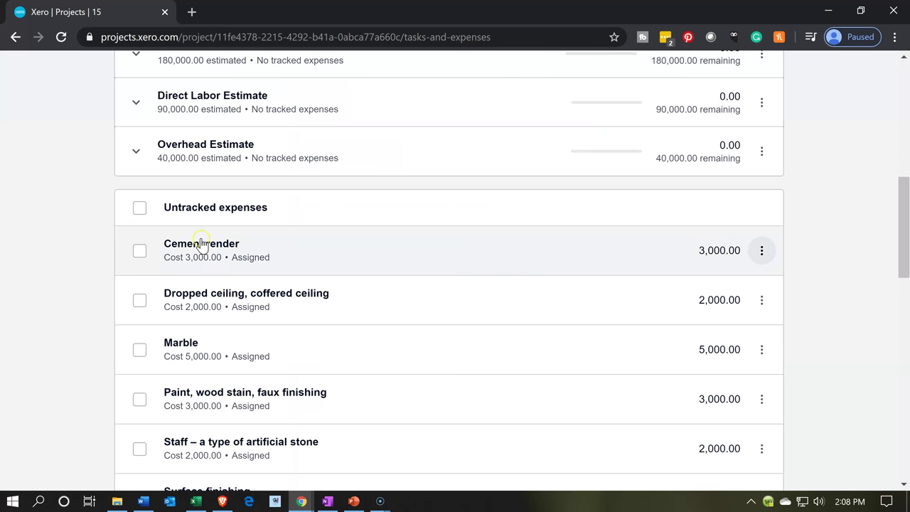
{"action": "left_click", "coordinate": [141, 252]}
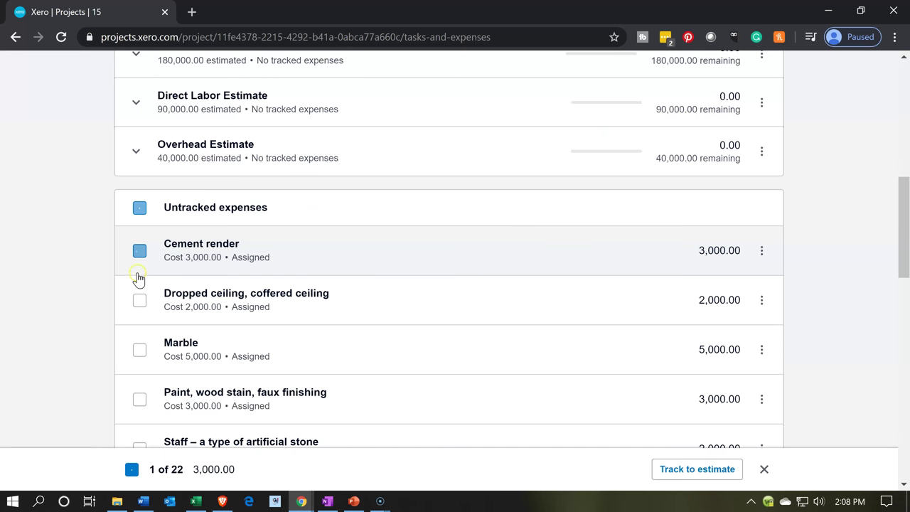
{"action": "left_click", "coordinate": [138, 301]}
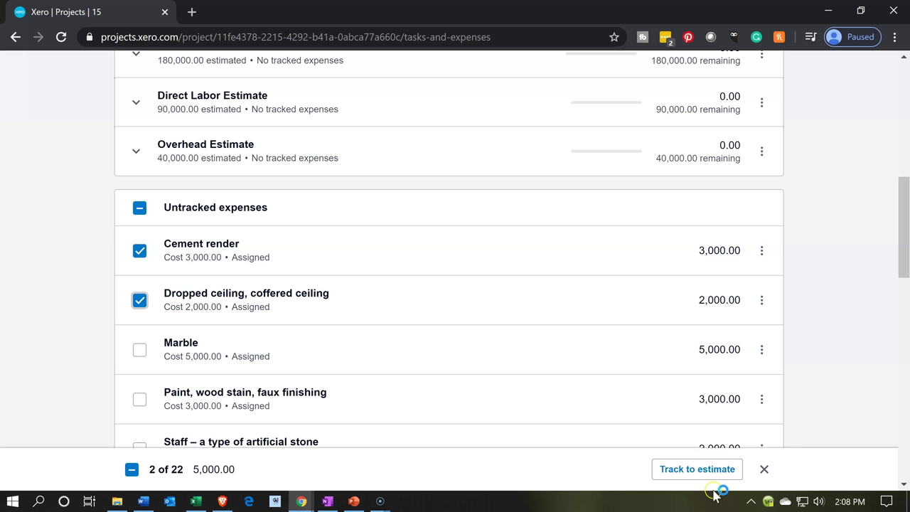
{"action": "left_click", "coordinate": [715, 483]}
{"action": "left_click", "coordinate": [715, 483]}
{"action": "left_click", "coordinate": [472, 256]}
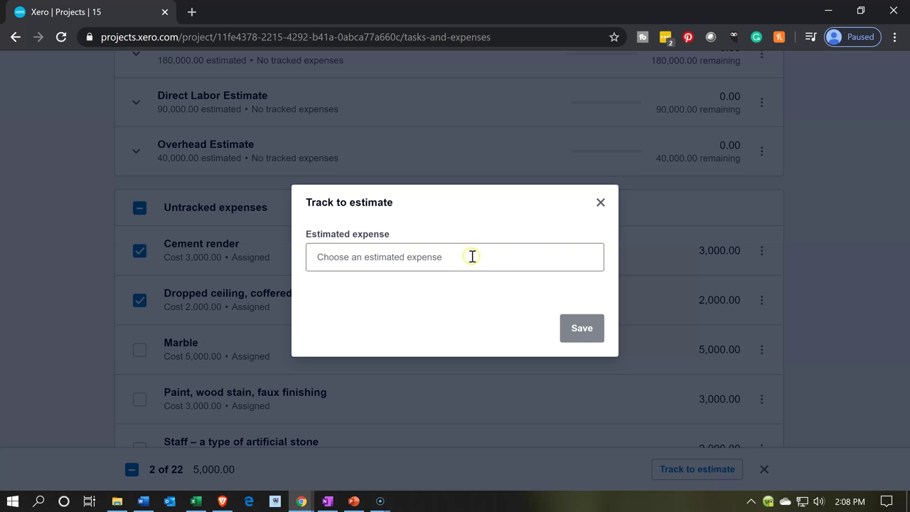
{"action": "left_click", "coordinate": [472, 256]}
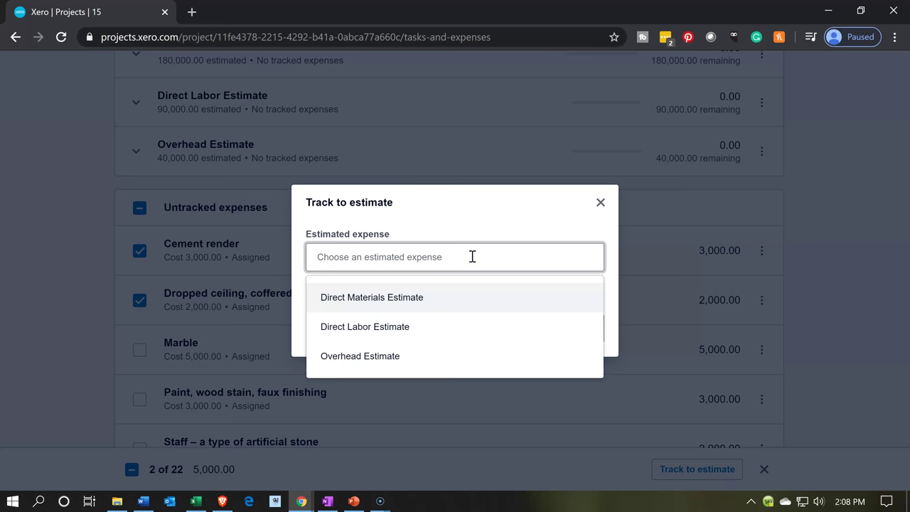
{"action": "left_click", "coordinate": [600, 203]}
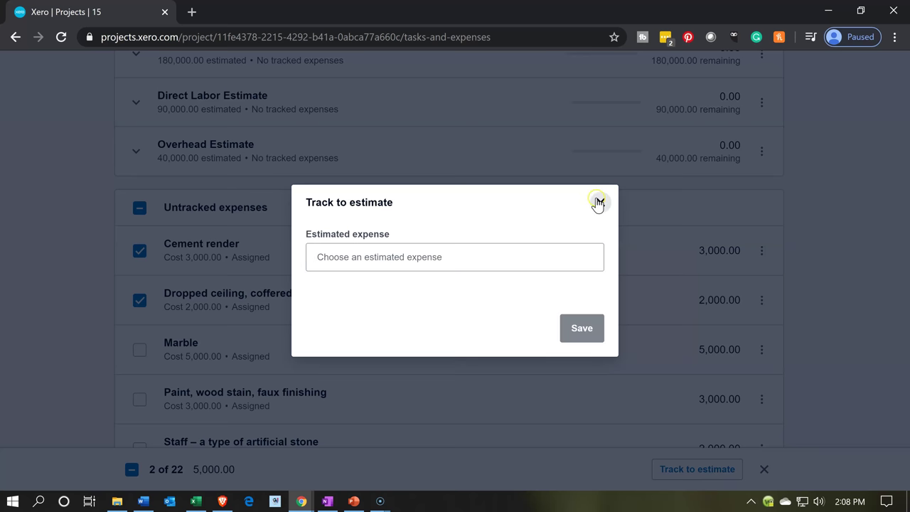
{"action": "left_click", "coordinate": [140, 251]}
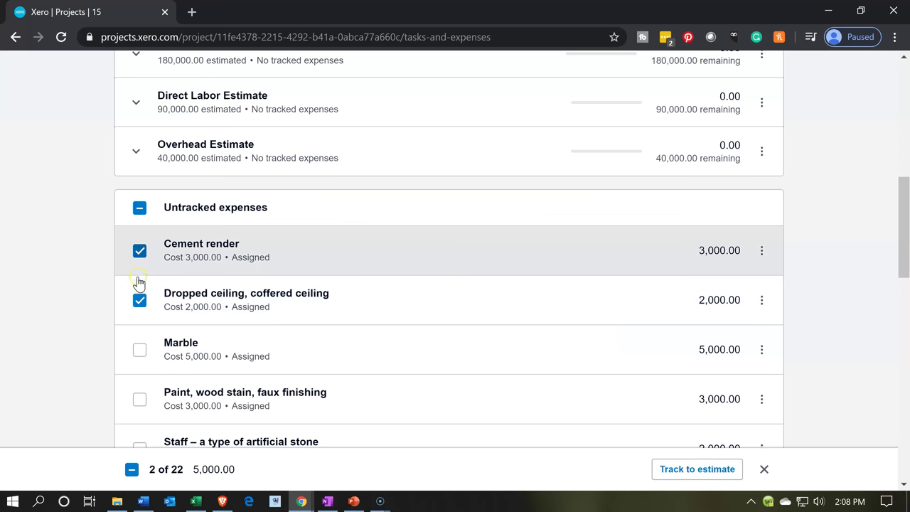
{"action": "left_click", "coordinate": [140, 300]}
- Show the project's Quotes & invoices, listing draft QU-0001, and bring up the Quote options
{"action": "scroll", "coordinate": [14, 331], "scroll_direction": "up", "scroll_amount": 3}
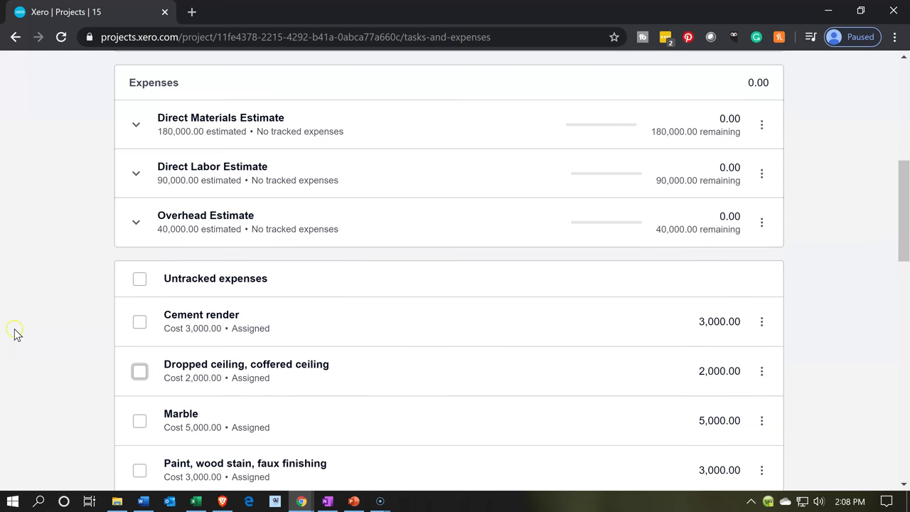
{"action": "scroll", "coordinate": [128, 305], "scroll_direction": "up", "scroll_amount": 4}
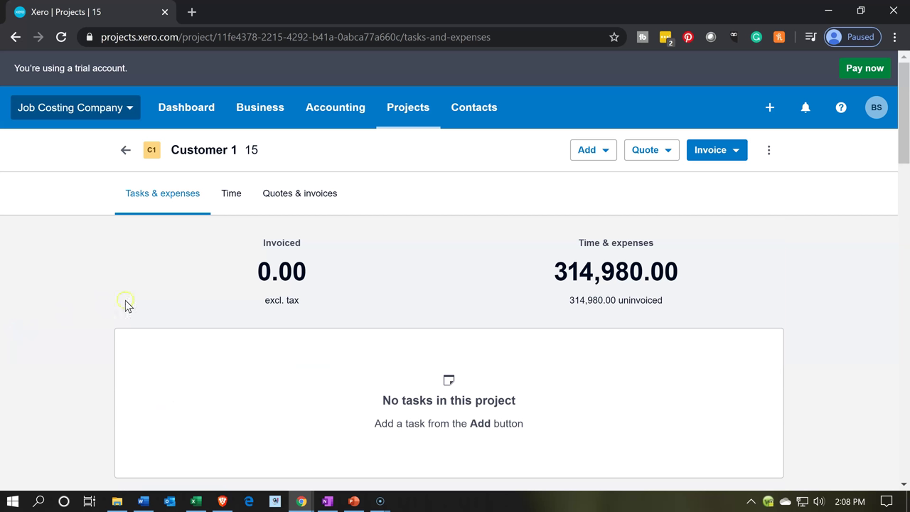
{"action": "left_click", "coordinate": [303, 206]}
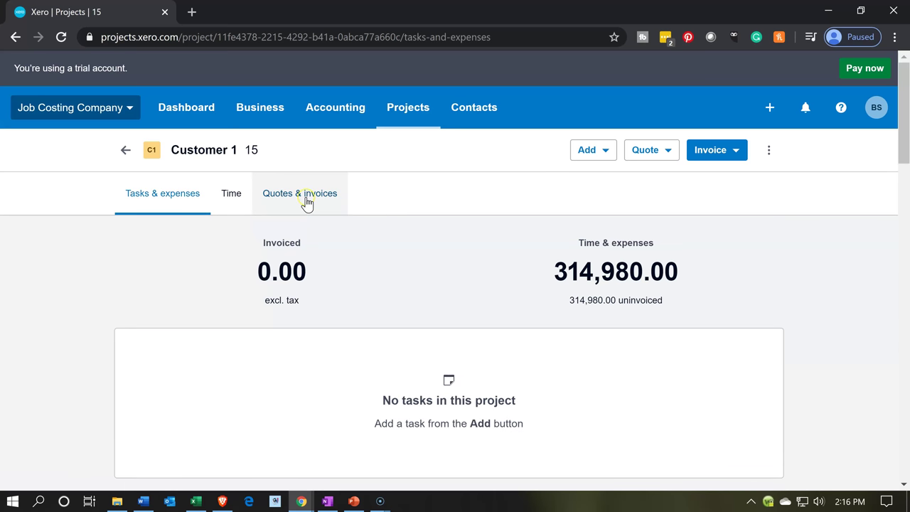
{"action": "left_click", "coordinate": [304, 203]}
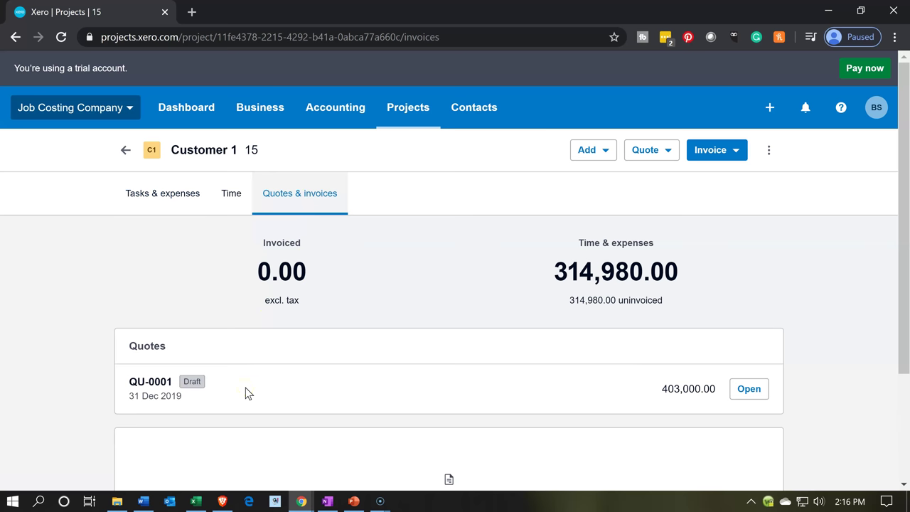
{"action": "left_click", "coordinate": [645, 158]}
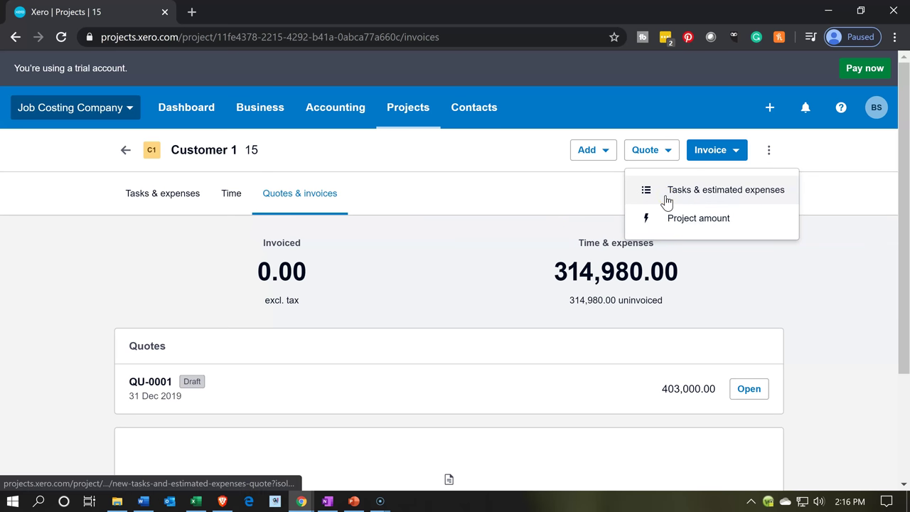
- Quote from tasks & estimated expenses with all three estimates shown as individual items
{"action": "left_click", "coordinate": [665, 196]}
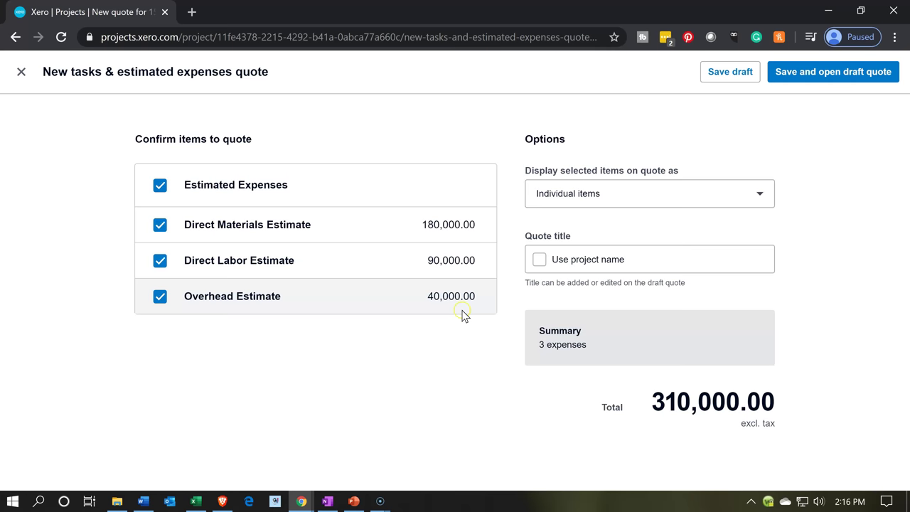
{"action": "left_click", "coordinate": [332, 262]}
{"action": "left_click", "coordinate": [330, 296]}
{"action": "left_click", "coordinate": [615, 203]}
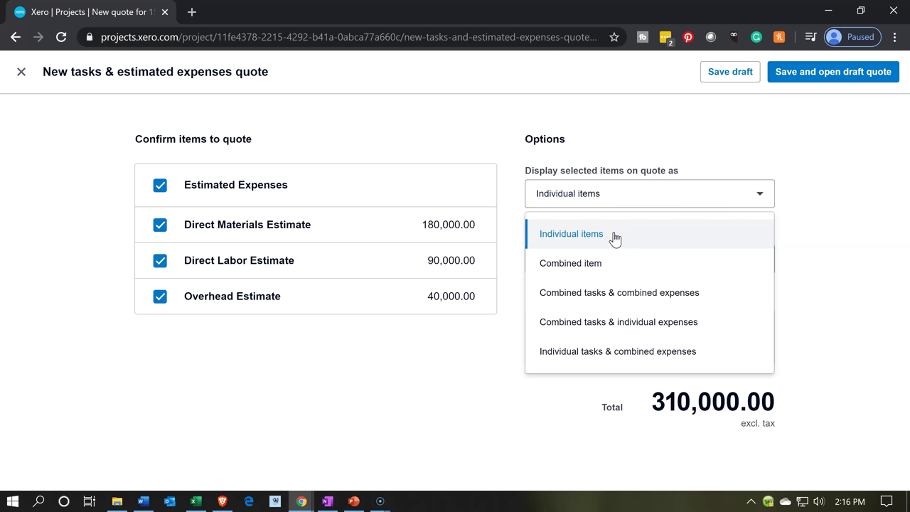
{"action": "left_click", "coordinate": [618, 264]}
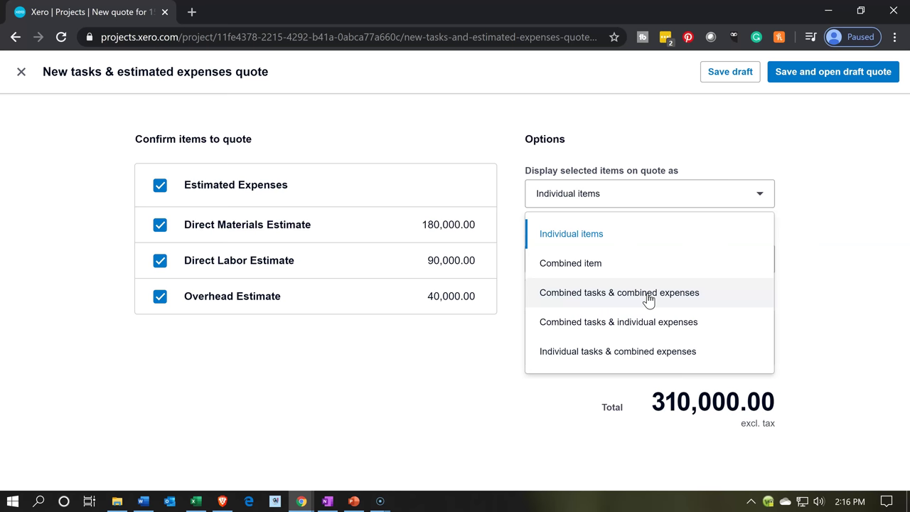
{"action": "left_click", "coordinate": [595, 240]}
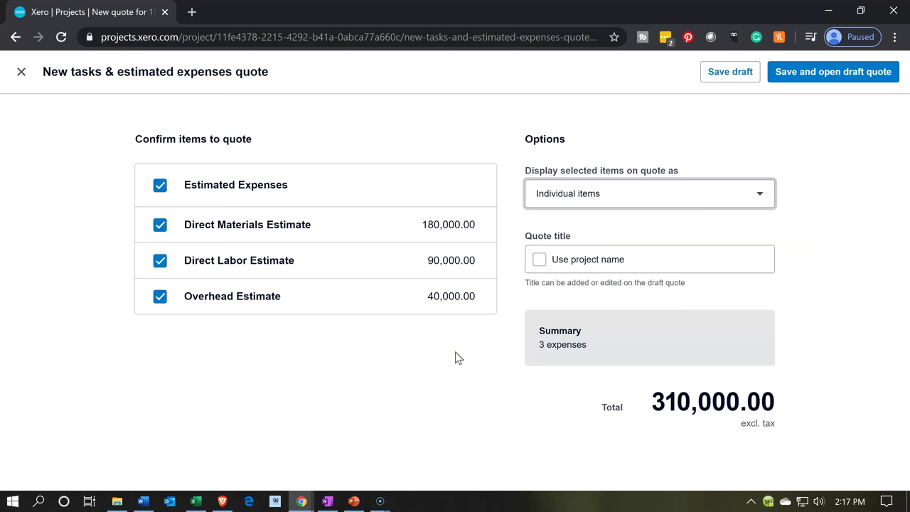
- Save the quote as draft QU-0002 for Customer 1 and open it
{"action": "left_click", "coordinate": [796, 74]}
{"action": "left_click", "coordinate": [798, 76]}
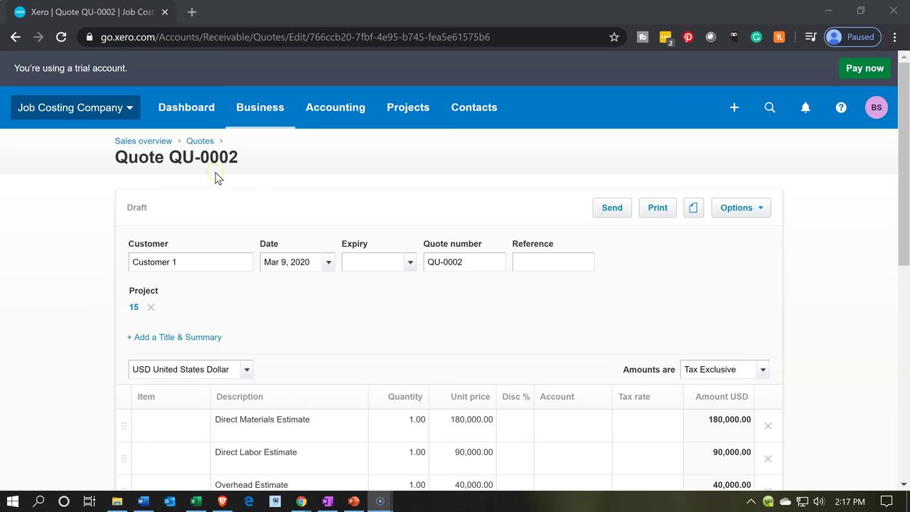
{"action": "scroll", "coordinate": [218, 178], "scroll_direction": "down", "scroll_amount": 1}
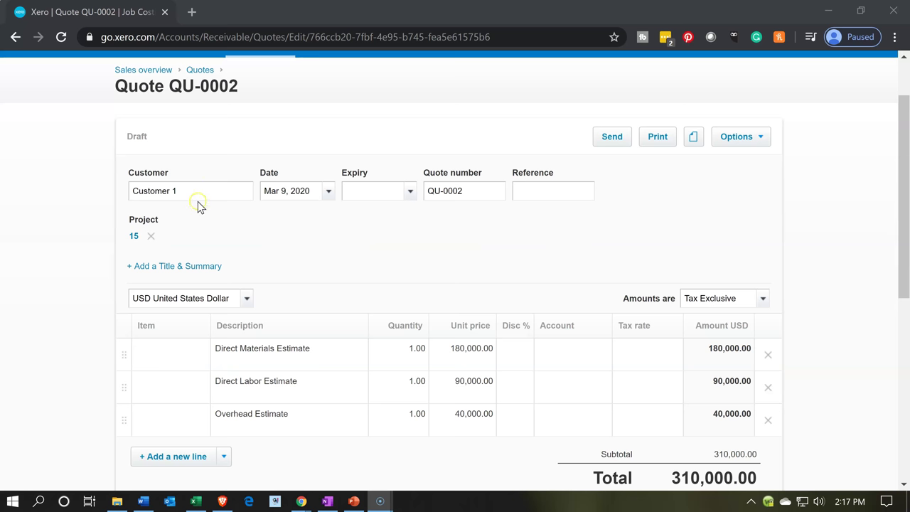
- Set the QU-0002 quote date to January 1, 2020 from the calendar
{"action": "left_click", "coordinate": [326, 193]}
{"action": "left_click", "coordinate": [326, 193]}
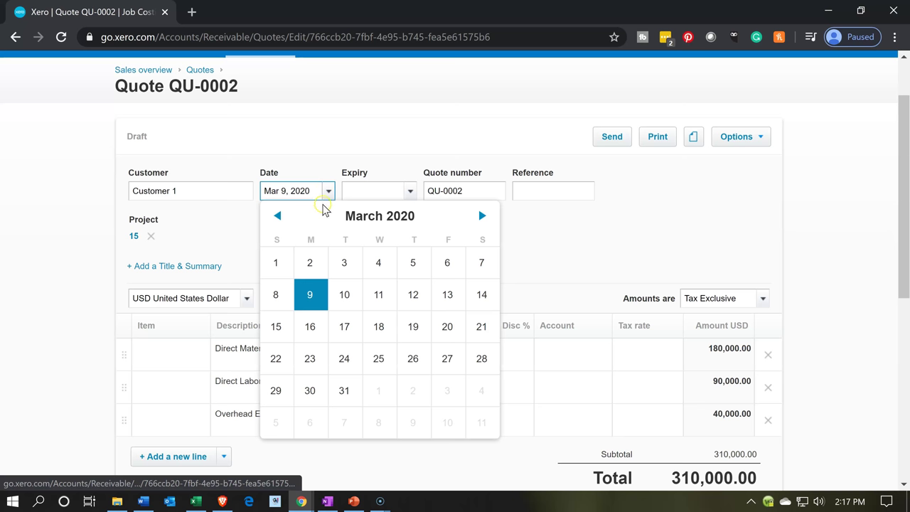
{"action": "left_click", "coordinate": [277, 216]}
{"action": "left_click", "coordinate": [277, 216]}
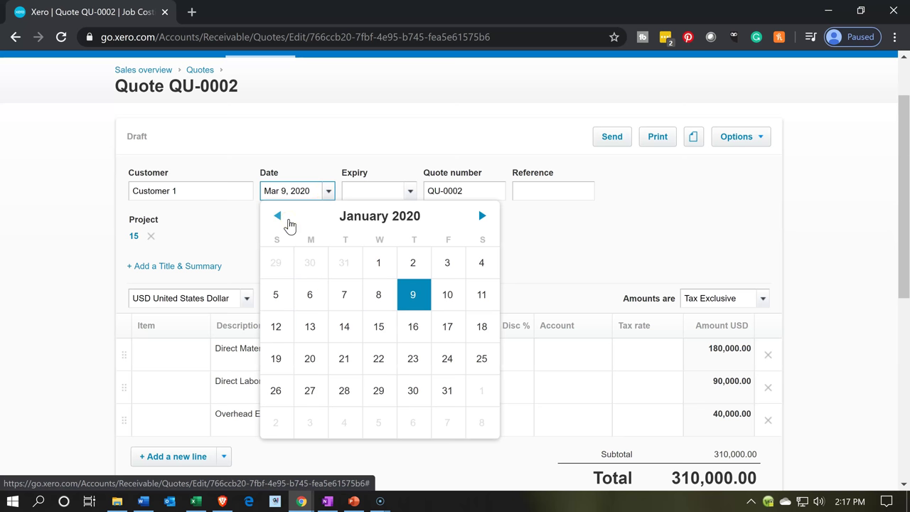
{"action": "left_click", "coordinate": [379, 264]}
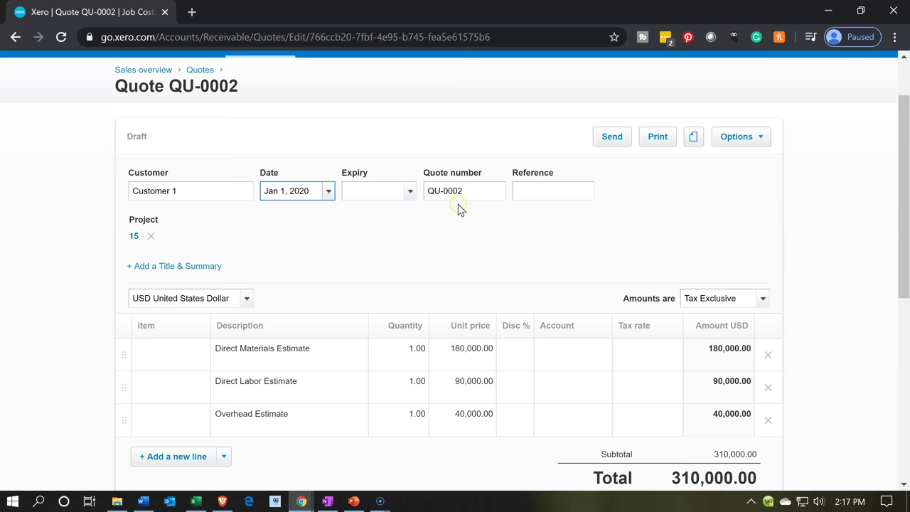
{"action": "scroll", "coordinate": [458, 209], "scroll_direction": "down", "scroll_amount": 1}
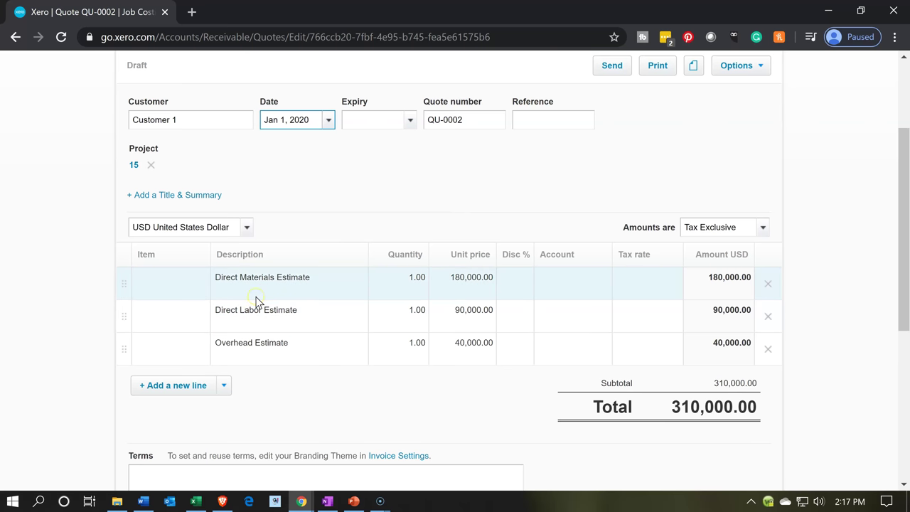
{"action": "left_click", "coordinate": [280, 375]}
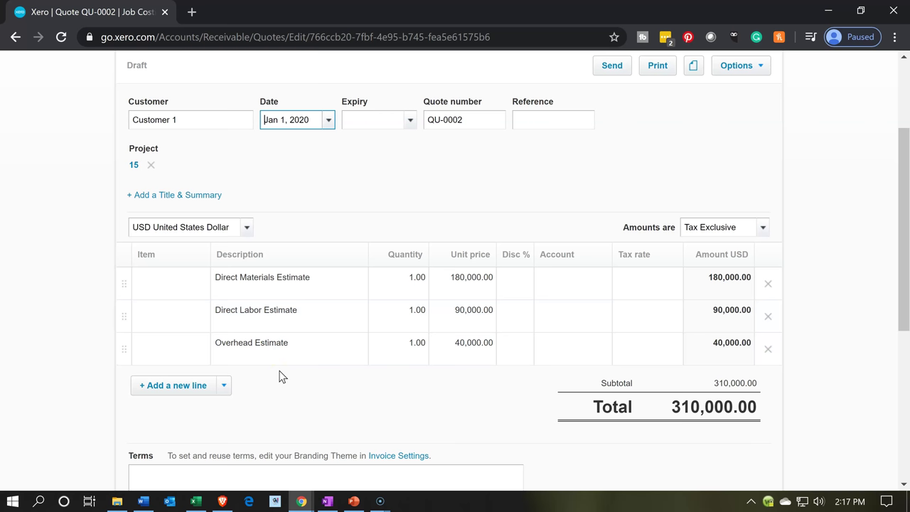
{"action": "left_click", "coordinate": [282, 372]}
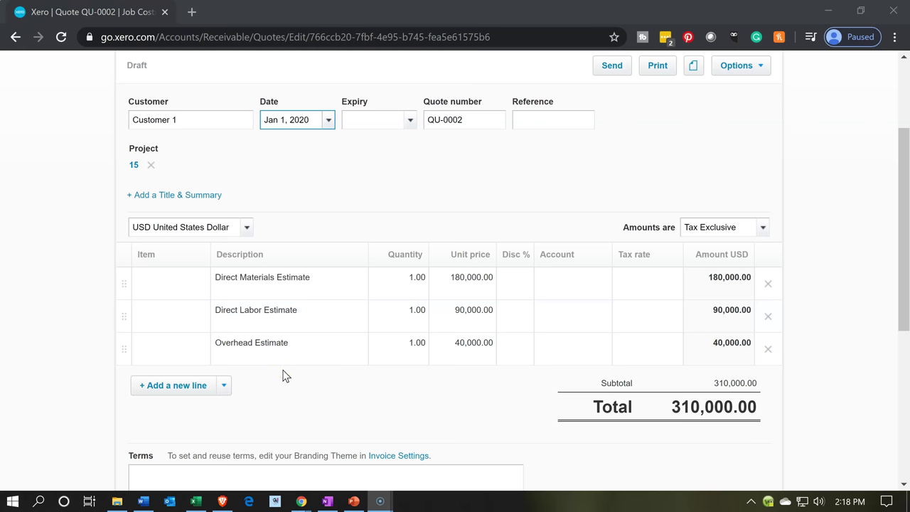
{"action": "left_click", "coordinate": [160, 392]}
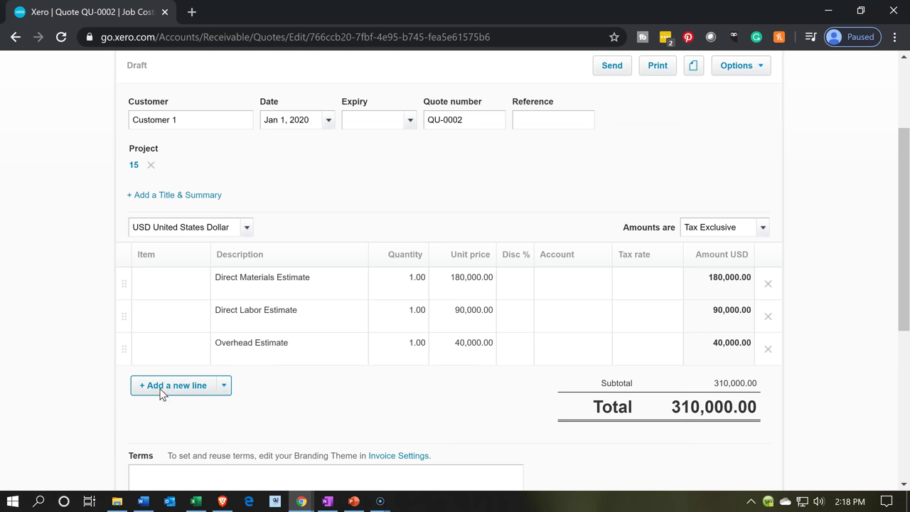
- Add a new quote line described as Markup
{"action": "left_click", "coordinate": [161, 389]}
{"action": "left_click", "coordinate": [316, 377]}
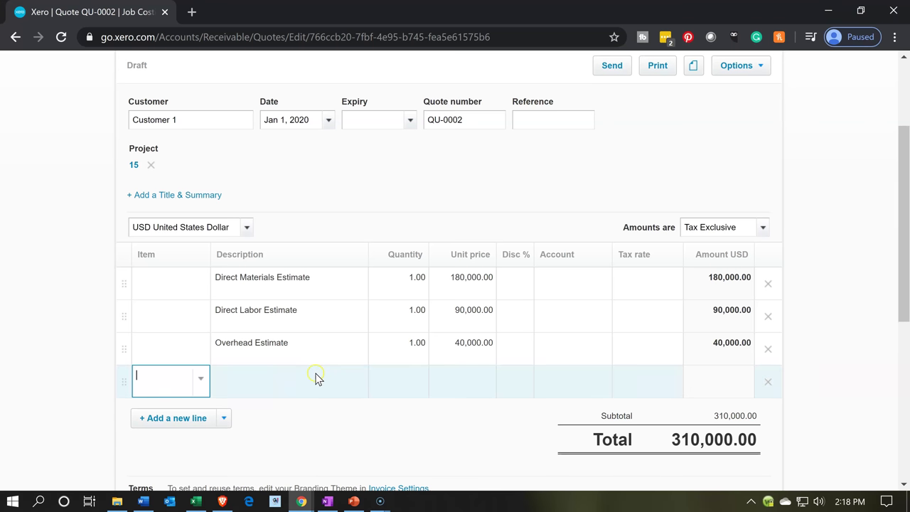
{"action": "type", "text": "Markup"}
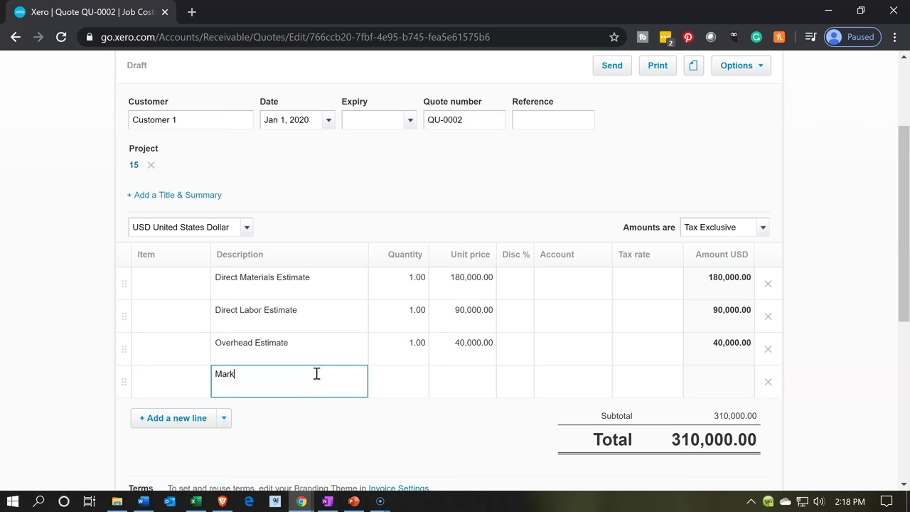
{"action": "key", "text": "Tab"}
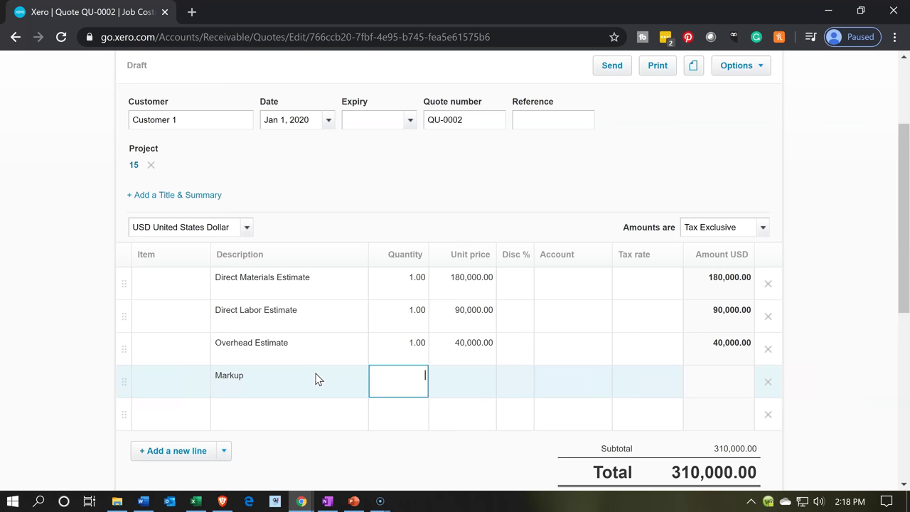
- Work out 30% of 310,000 (310000*.3) in Windows Calculator, then put it away
{"action": "key", "text": "XF86Calculator"}
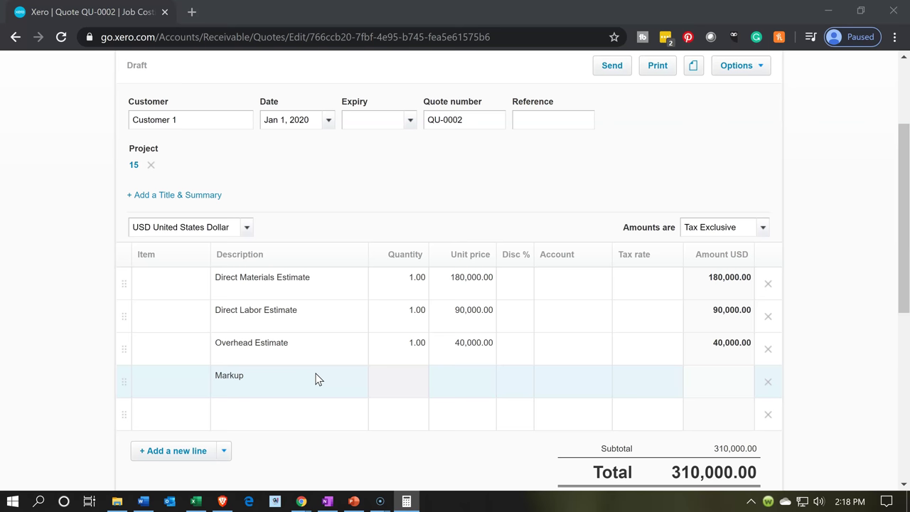
{"action": "left_click", "coordinate": [65, 229]}
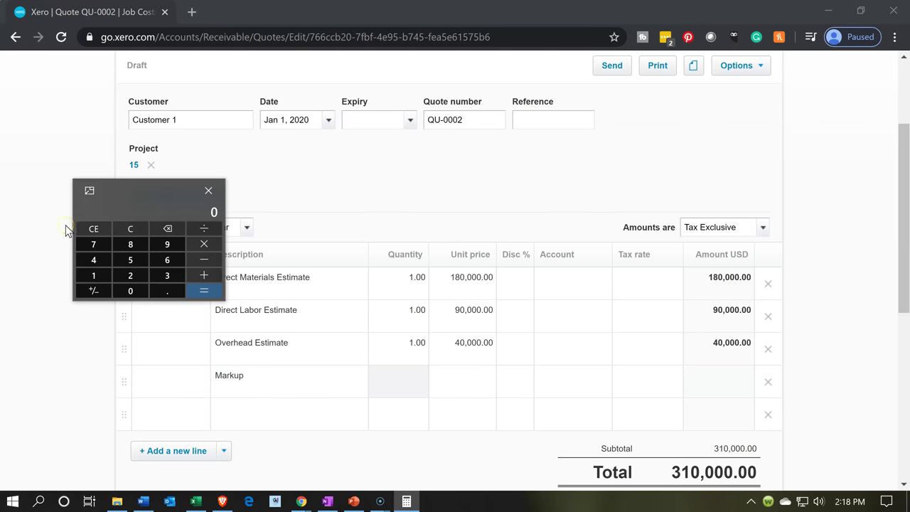
{"action": "type", "text": "310000*.3"}
{"action": "key", "text": "Return"}
{"action": "left_click", "coordinate": [137, 183]}
{"action": "left_click_drag", "start_coordinate": [147, 187], "coordinate": [147, 312]}
{"action": "key", "text": "super+Down"}
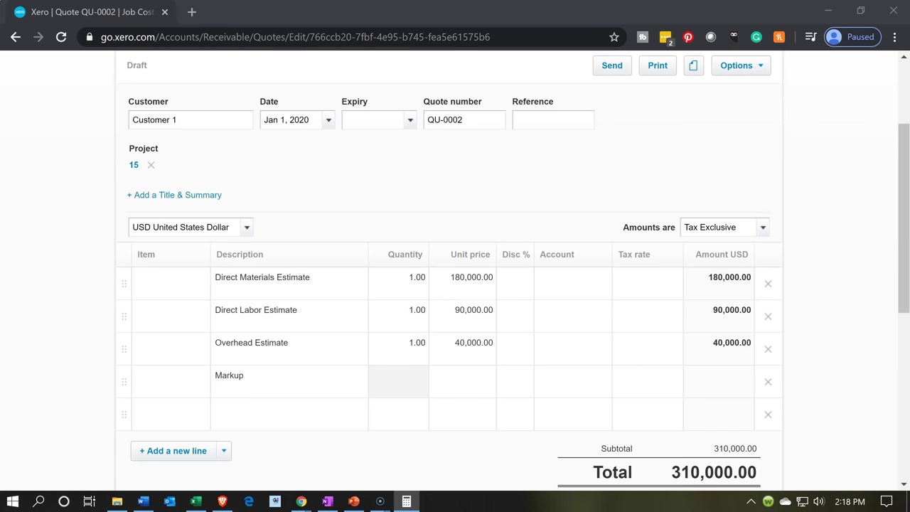
- Give the Markup line quantity 1 and unit price 93,000, totalling 403,000
{"action": "left_click", "coordinate": [406, 370]}
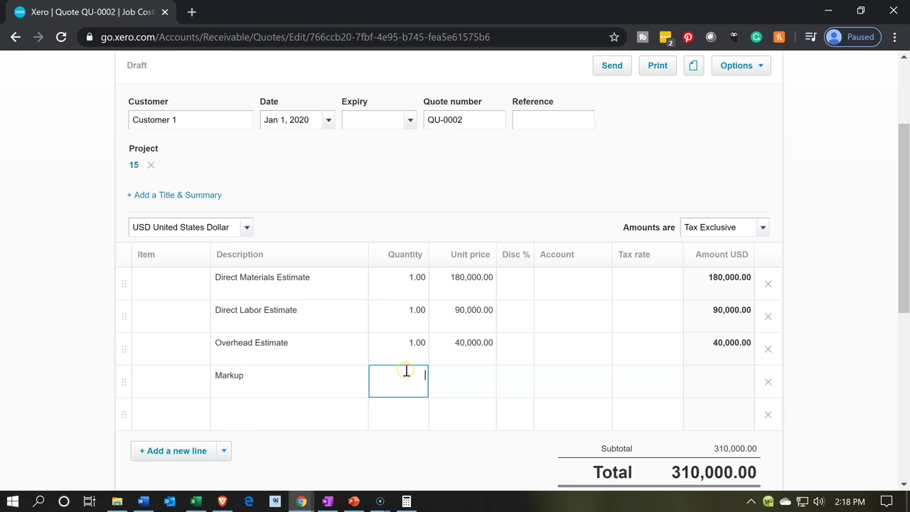
{"action": "type", "text": "1"}
{"action": "key", "text": "Tab"}
{"action": "type", "text": "93000"}
{"action": "key", "text": "Tab"}
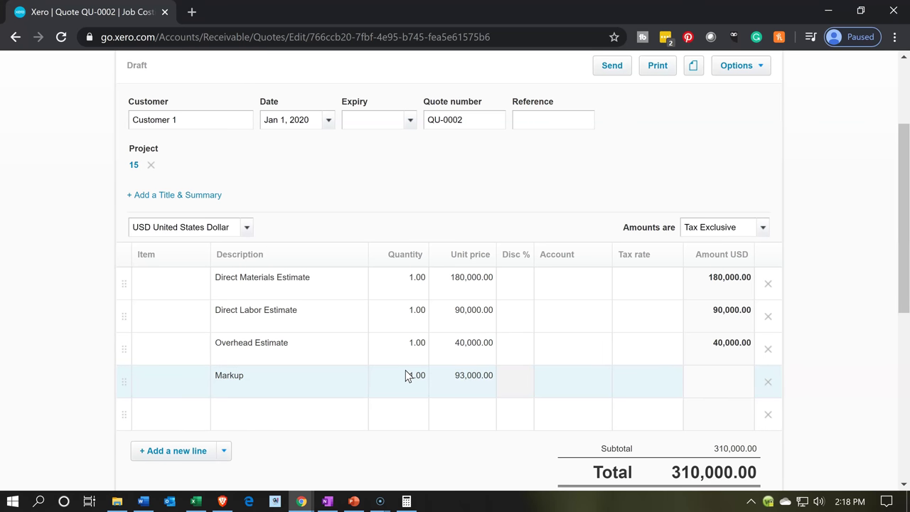
{"action": "scroll", "coordinate": [406, 375], "scroll_direction": "down", "scroll_amount": 1}
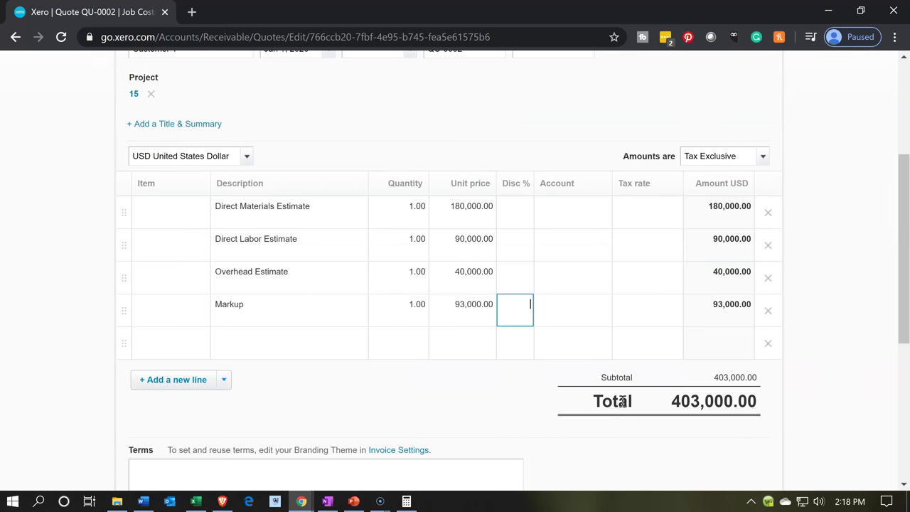
{"action": "scroll", "coordinate": [621, 400], "scroll_direction": "down", "scroll_amount": 3}
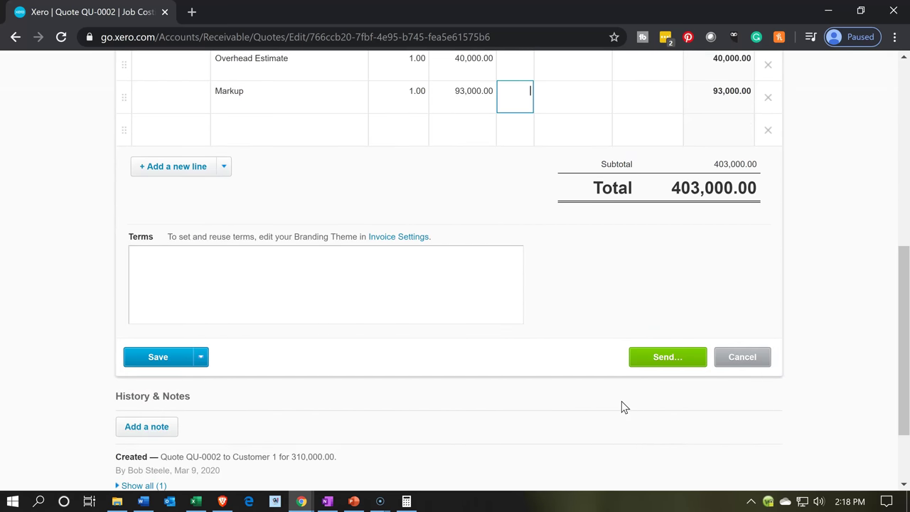
- Save quote QU-0002 for 403,000 as a draft without sending it
{"action": "left_click", "coordinate": [642, 363]}
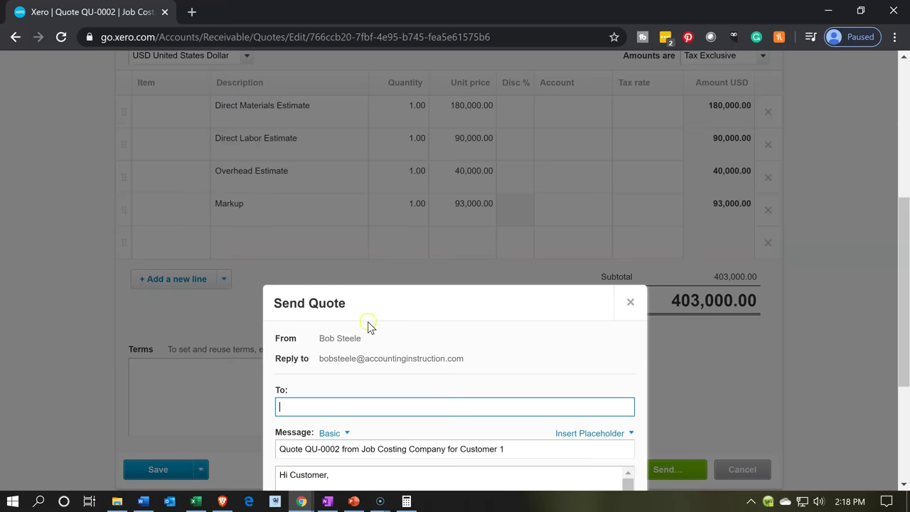
{"action": "scroll", "coordinate": [367, 324], "scroll_direction": "down", "scroll_amount": 2}
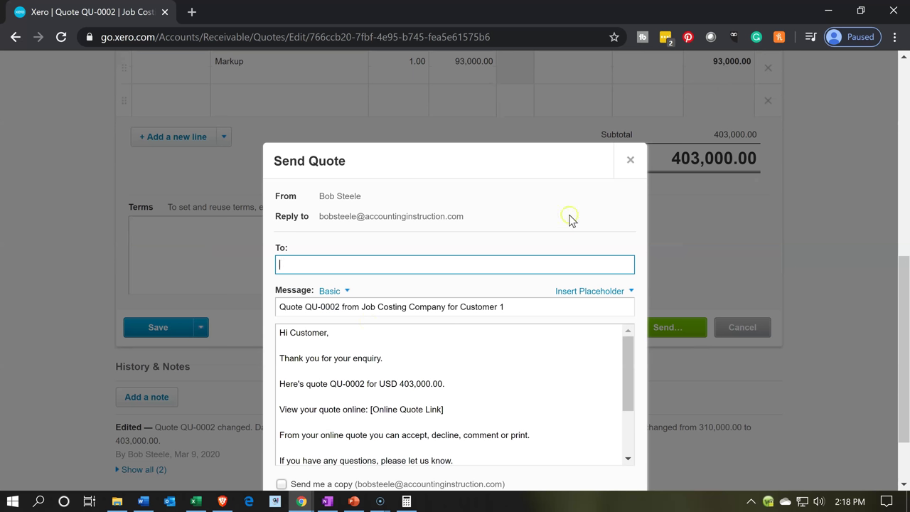
{"action": "left_click", "coordinate": [627, 173]}
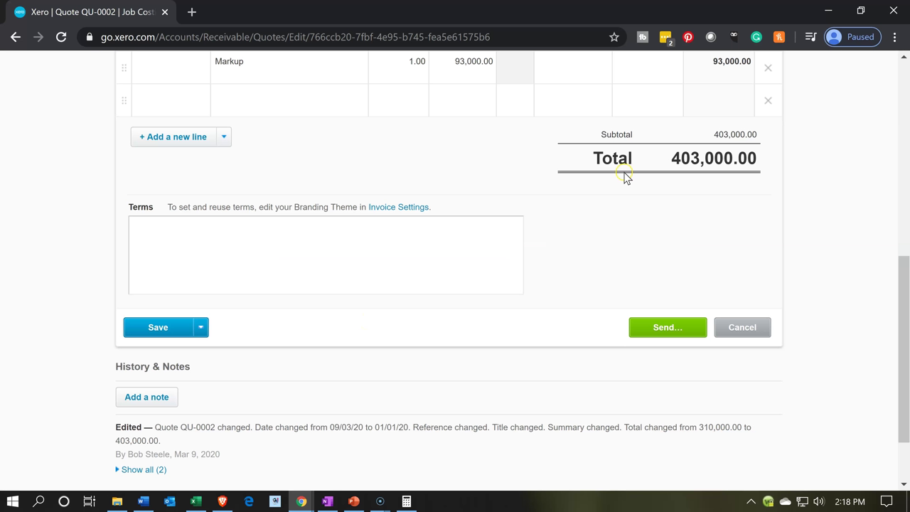
{"action": "left_click", "coordinate": [168, 327]}
{"action": "scroll", "coordinate": [169, 328], "scroll_direction": "down", "scroll_amount": 2}
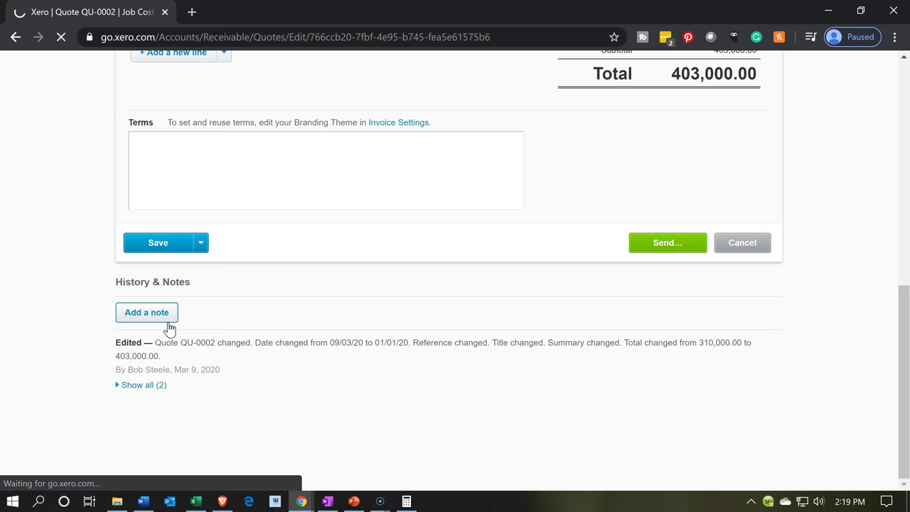
- Go to the Projects area and list all projects
{"action": "left_click", "coordinate": [452, 327]}
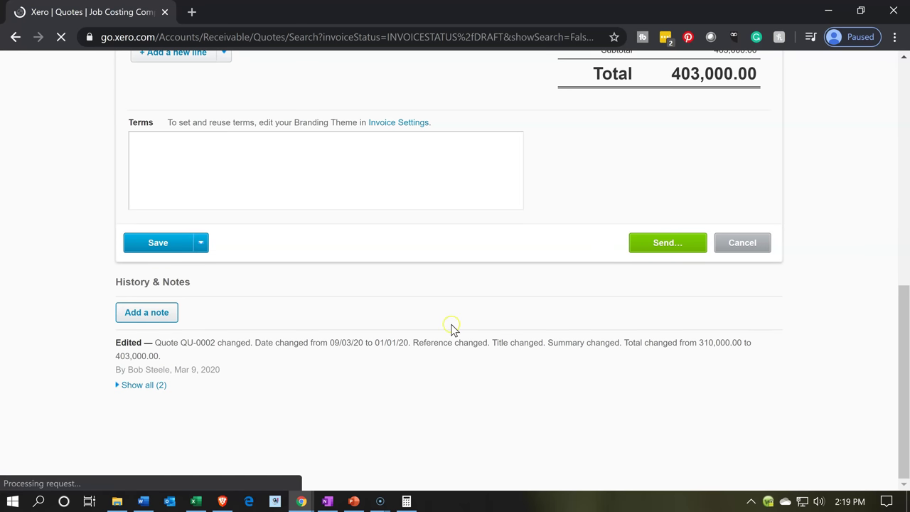
{"action": "left_click", "coordinate": [408, 339]}
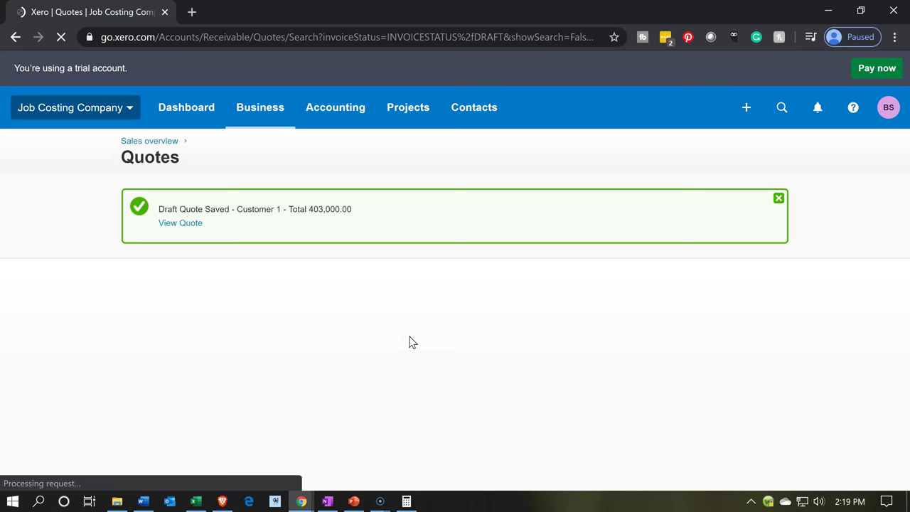
{"action": "left_click", "coordinate": [392, 303]}
{"action": "left_click", "coordinate": [400, 161]}
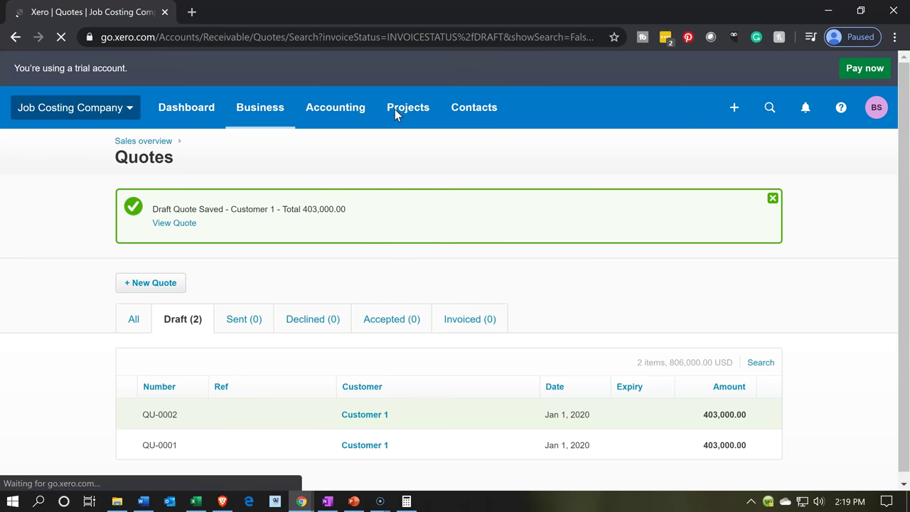
{"action": "left_click", "coordinate": [396, 114]}
{"action": "left_click", "coordinate": [415, 158]}
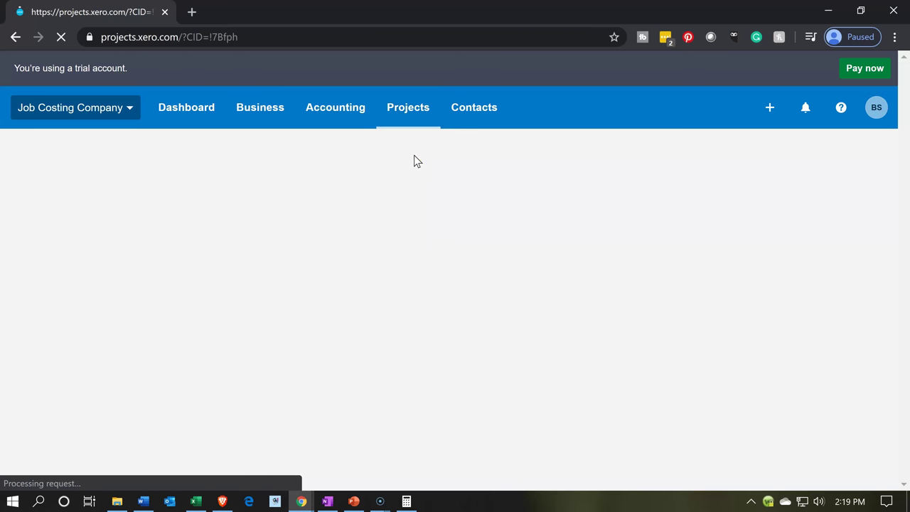
- Open Customer 1's project 15 quotes, showing drafts QU-0001 and QU-0002 at 403,000.00 each
{"action": "left_click", "coordinate": [186, 297]}
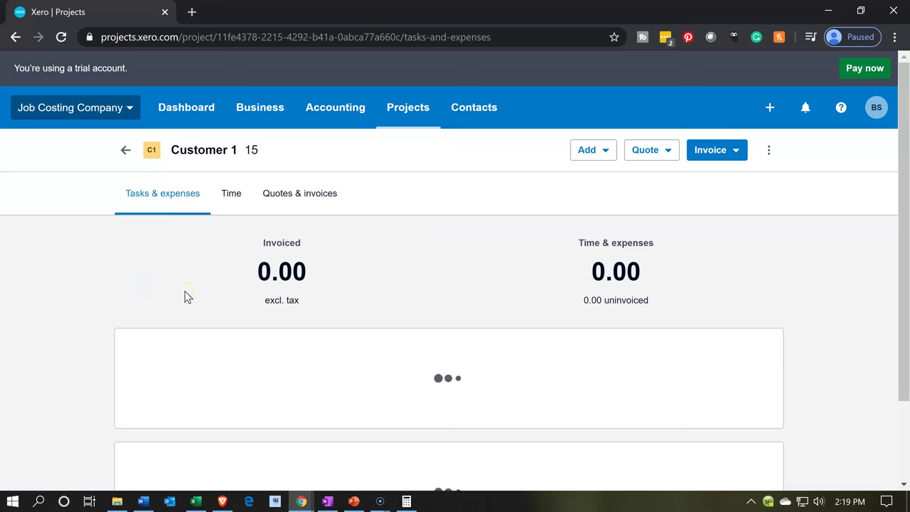
{"action": "left_click", "coordinate": [290, 200]}
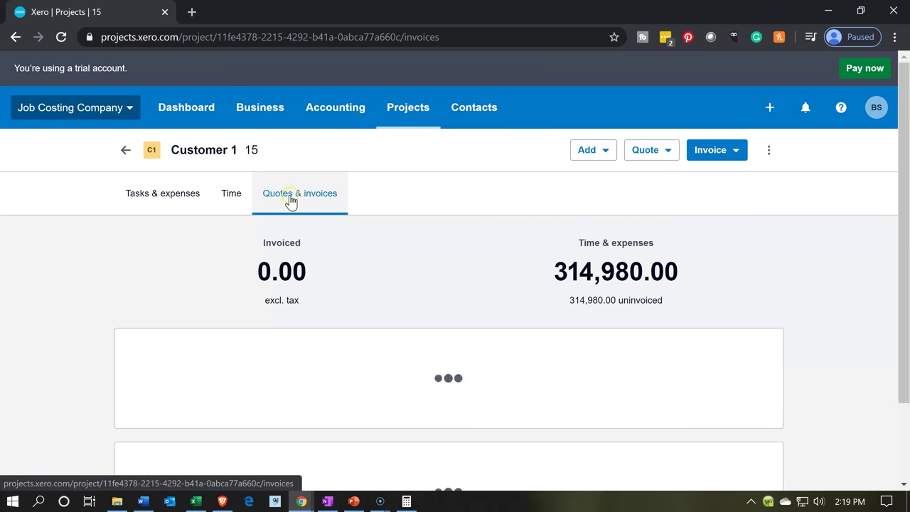
{"action": "scroll", "coordinate": [297, 295], "scroll_direction": "down", "scroll_amount": 1}
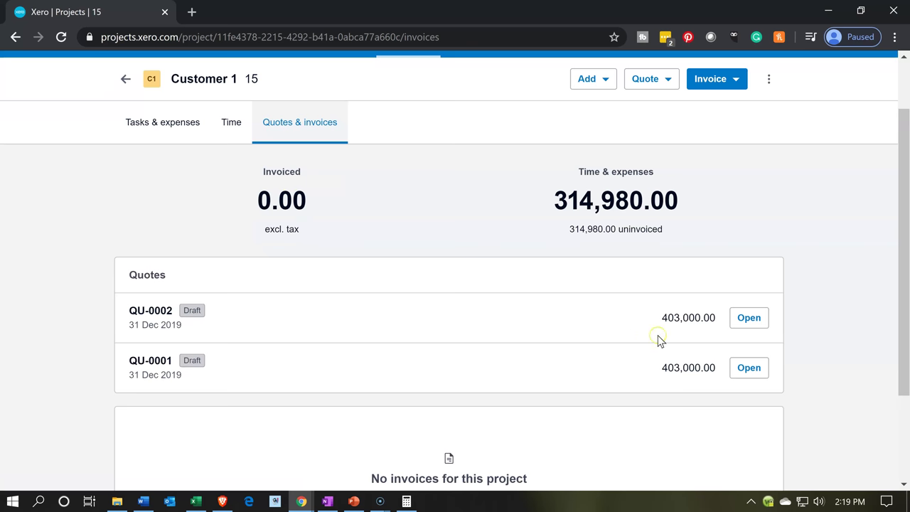
{"action": "scroll", "coordinate": [658, 341], "scroll_direction": "down", "scroll_amount": 1}
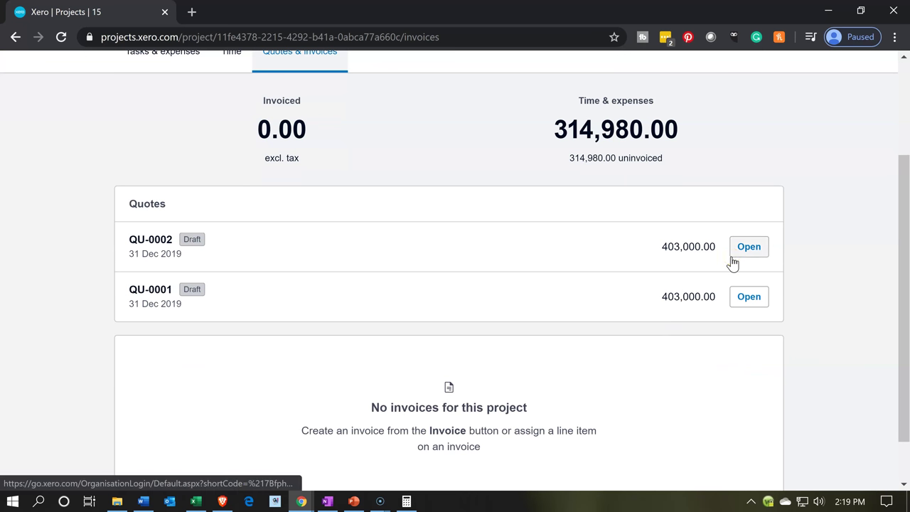
{"action": "left_click", "coordinate": [576, 255]}
{"action": "scroll", "coordinate": [311, 294], "scroll_direction": "up", "scroll_amount": 2}
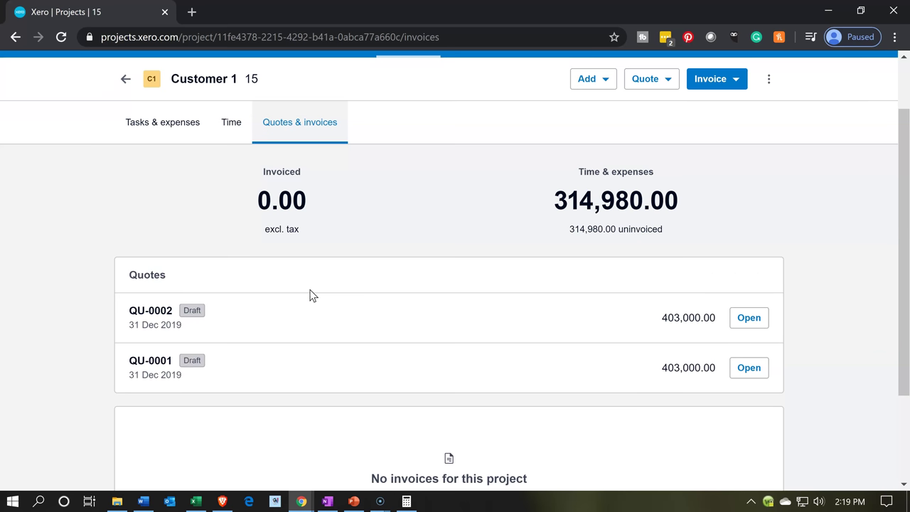
{"action": "scroll", "coordinate": [310, 293], "scroll_direction": "up", "scroll_amount": 2}
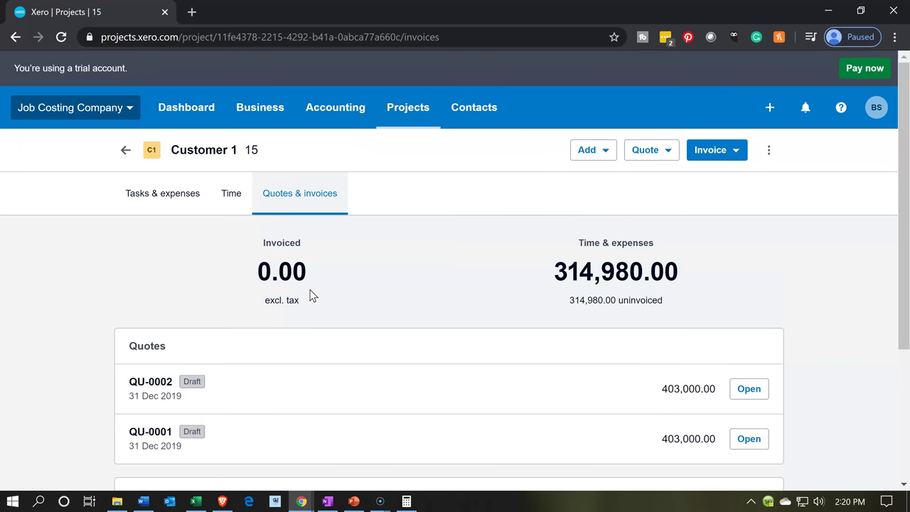
- Review project 15's three cost estimates at 0.00 tracked and its untracked expenses
{"action": "left_click", "coordinate": [165, 199]}
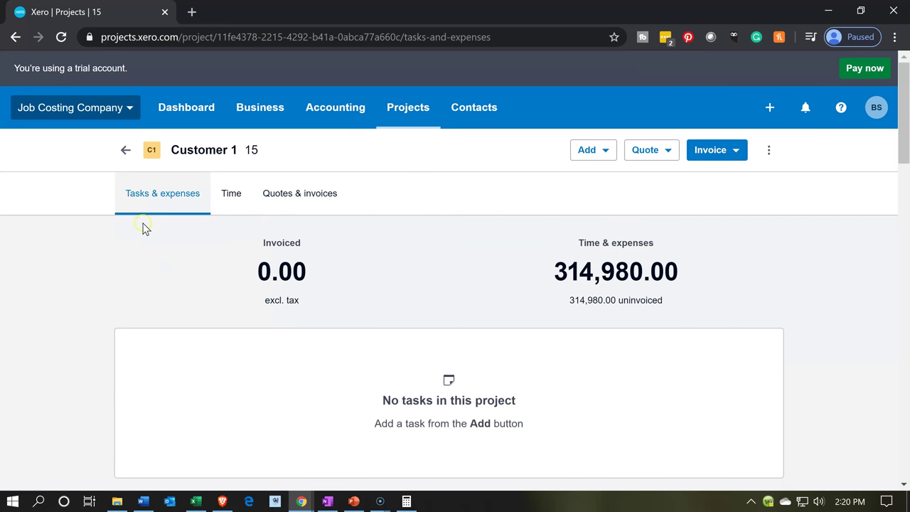
{"action": "scroll", "coordinate": [124, 330], "scroll_direction": "down", "scroll_amount": 3}
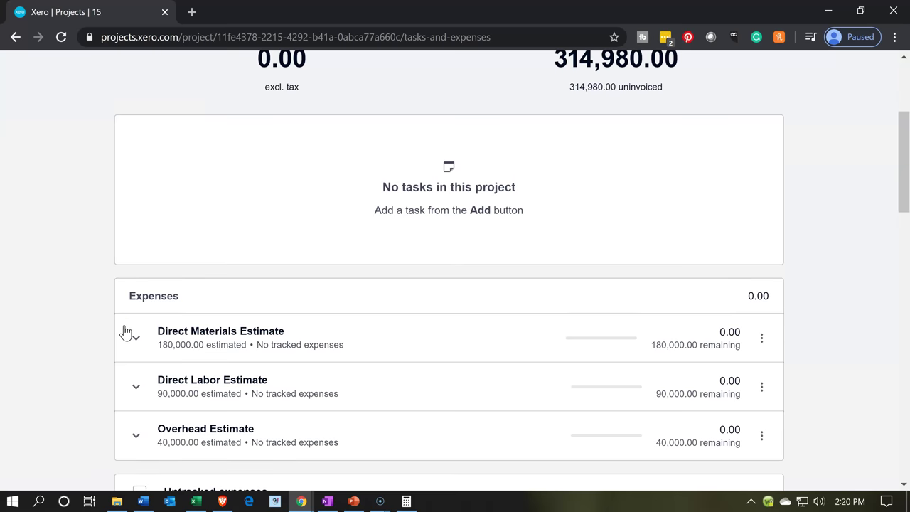
{"action": "scroll", "coordinate": [124, 331], "scroll_direction": "down", "scroll_amount": 1}
{"action": "scroll", "coordinate": [134, 308], "scroll_direction": "down", "scroll_amount": 1}
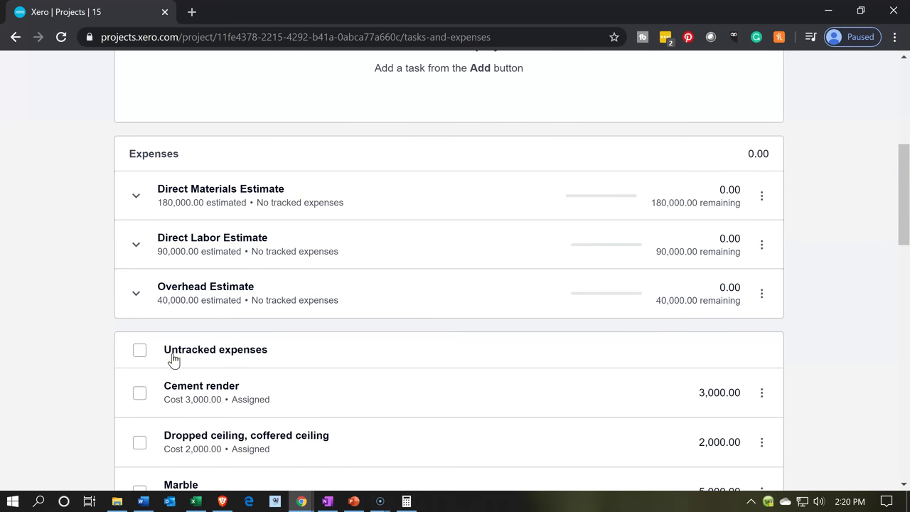
{"action": "left_click", "coordinate": [121, 221]}
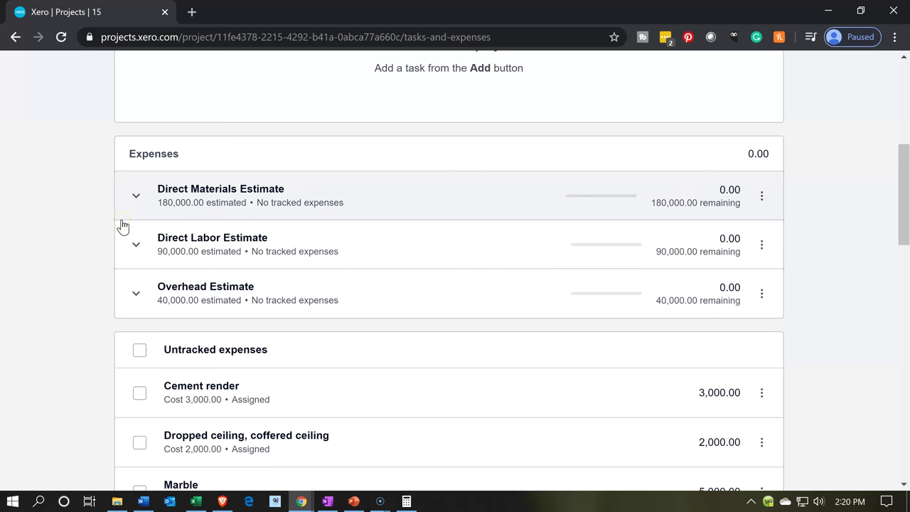
{"action": "left_click", "coordinate": [88, 246]}
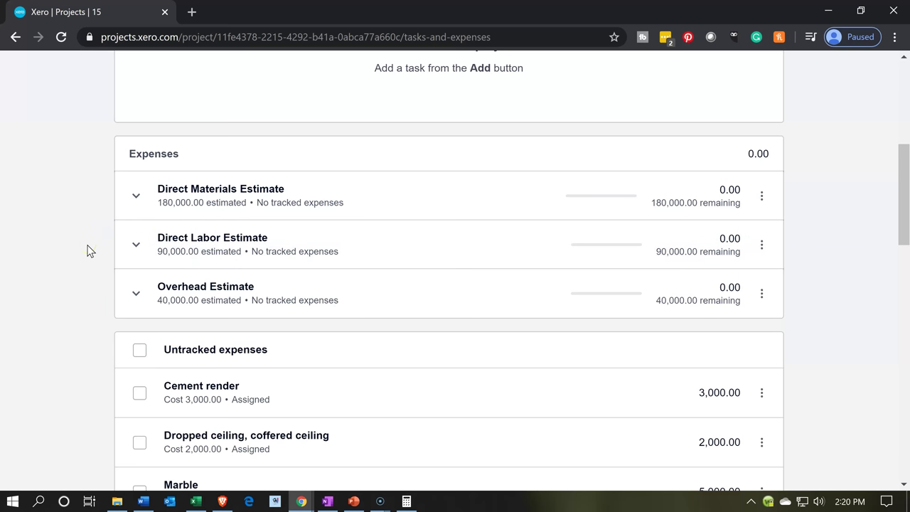
{"action": "scroll", "coordinate": [88, 251], "scroll_direction": "down", "scroll_amount": 1}
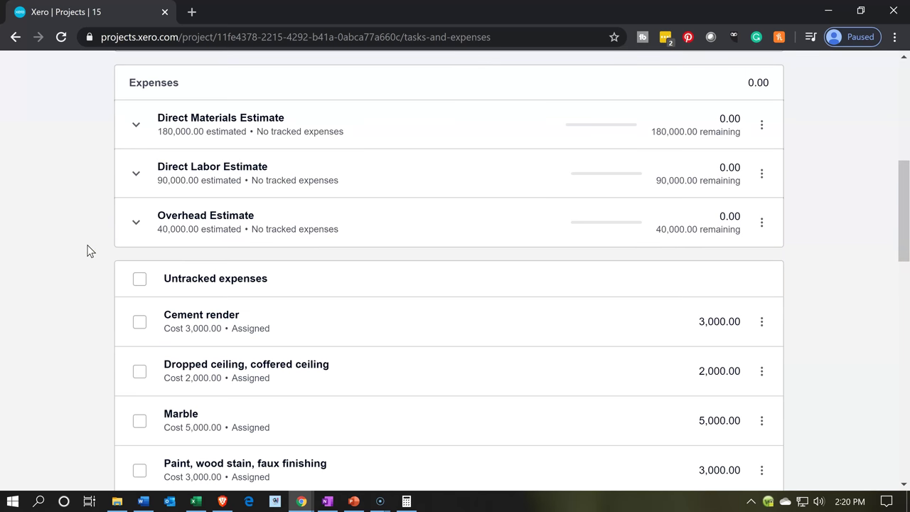